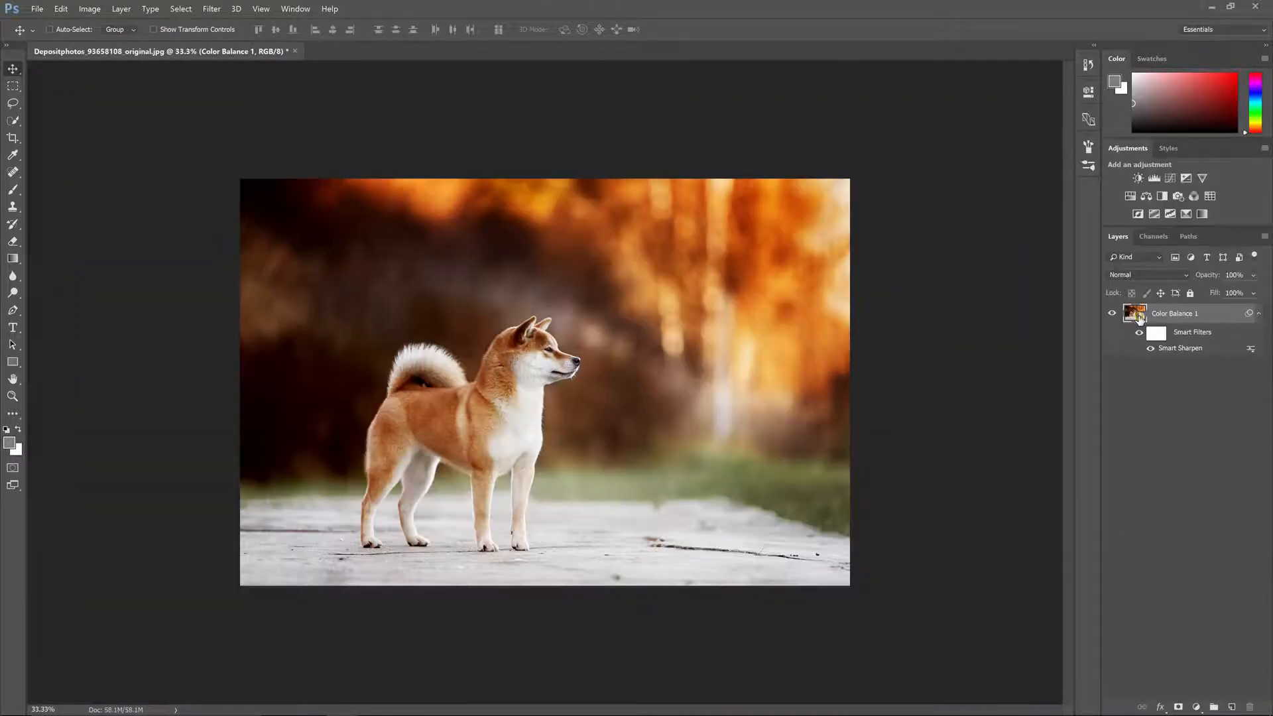
# Edit the contents of the Color Balance 1 smart object, hide the Gradient Fill 1 layer, and save and close it
pyautogui.doubleClick(1137, 317)
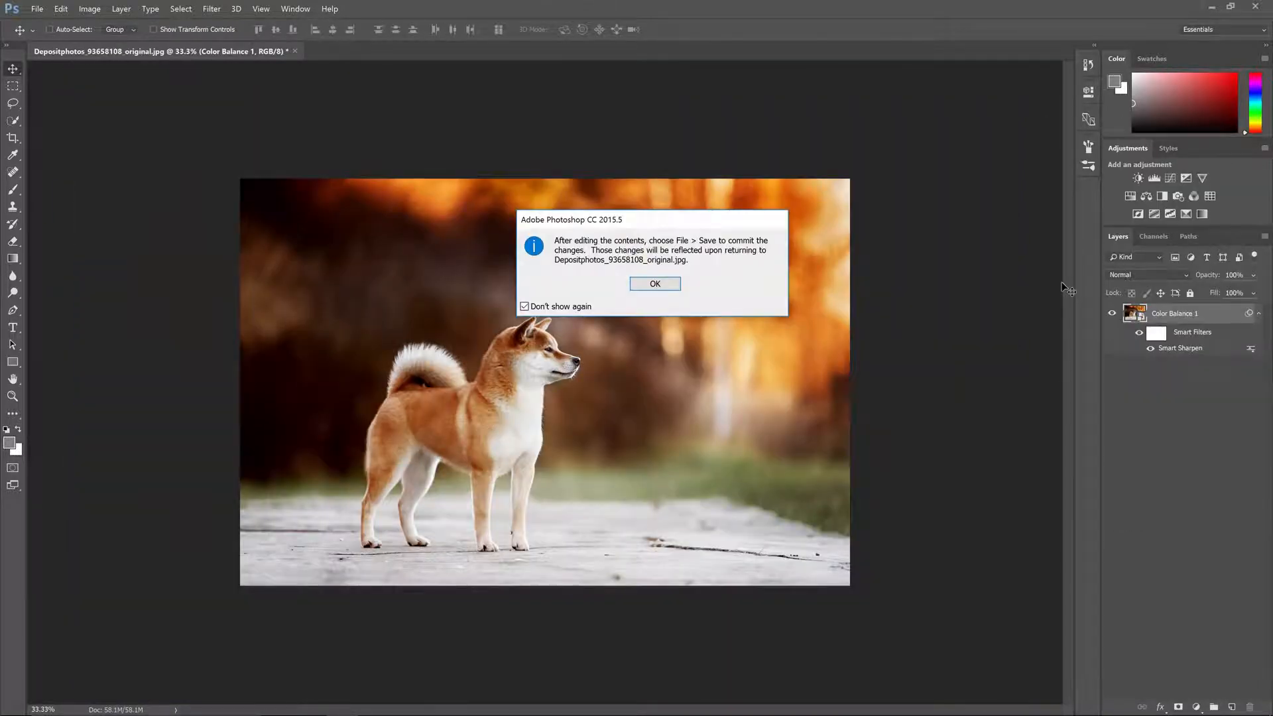
pyautogui.press('Return')
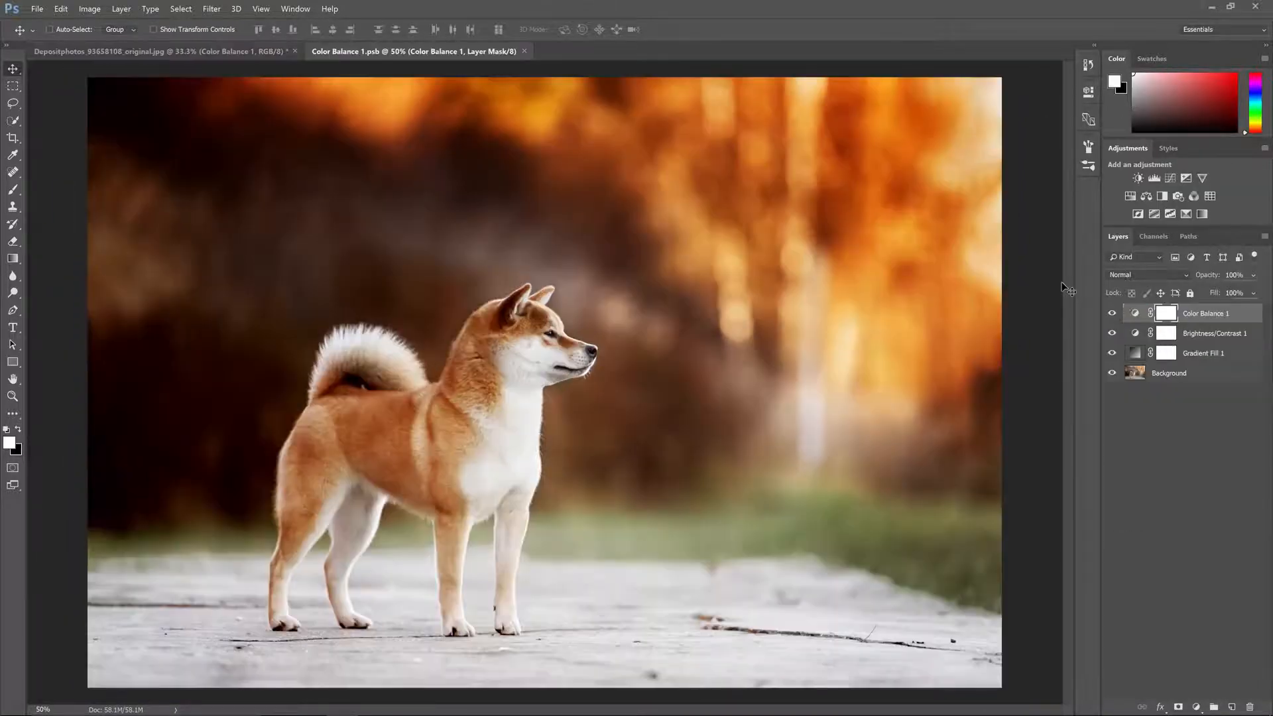
pyautogui.click(1112, 354)
pyautogui.hotkey('ctrl', 'w')
pyautogui.press('Return')
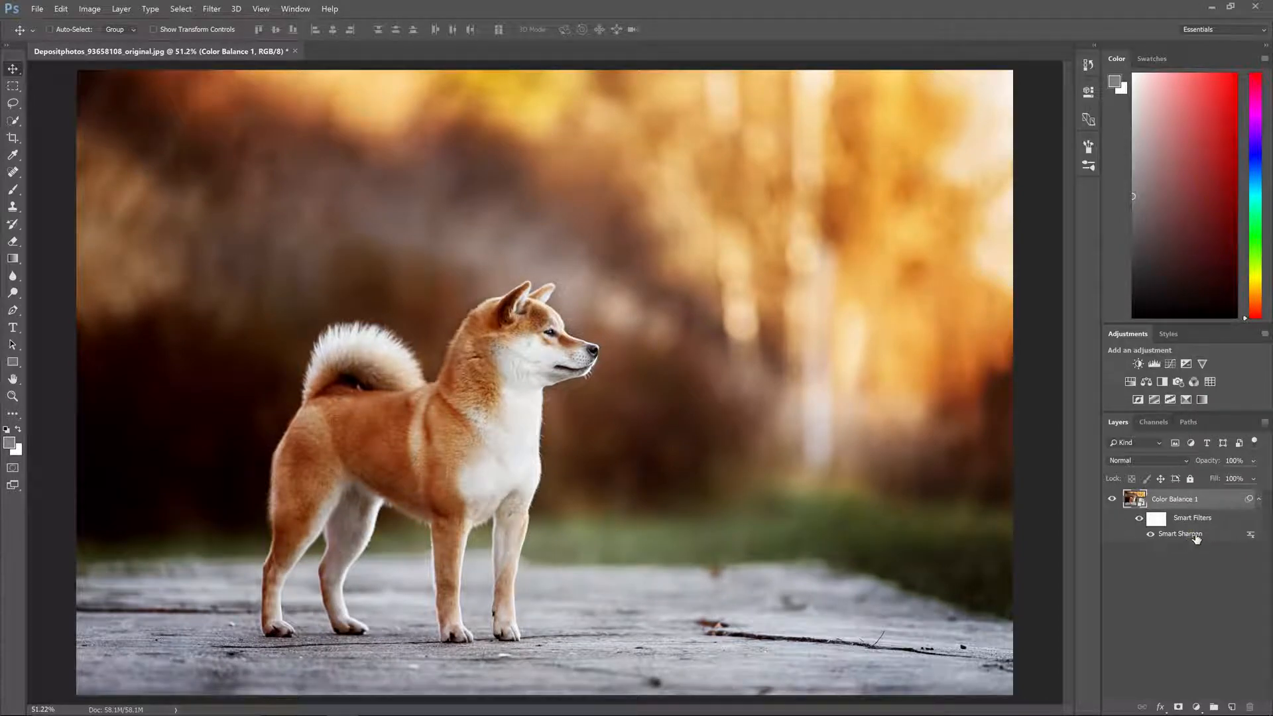
# Readjust the radius and amount of the Smart Sharpen smart filter on the Color Balance 1 layer
pyautogui.doubleClick(1207, 536)
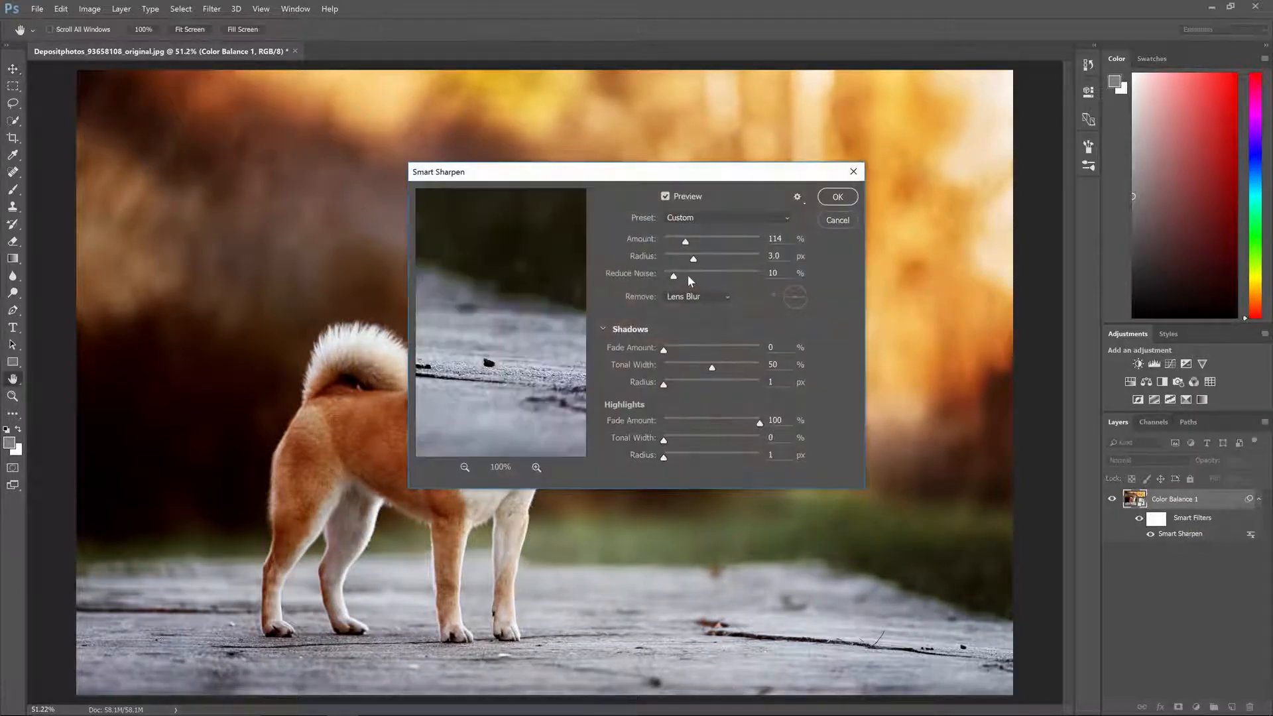
pyautogui.moveTo(693, 261); pyautogui.dragTo(681, 243)
pyautogui.click(838, 198)
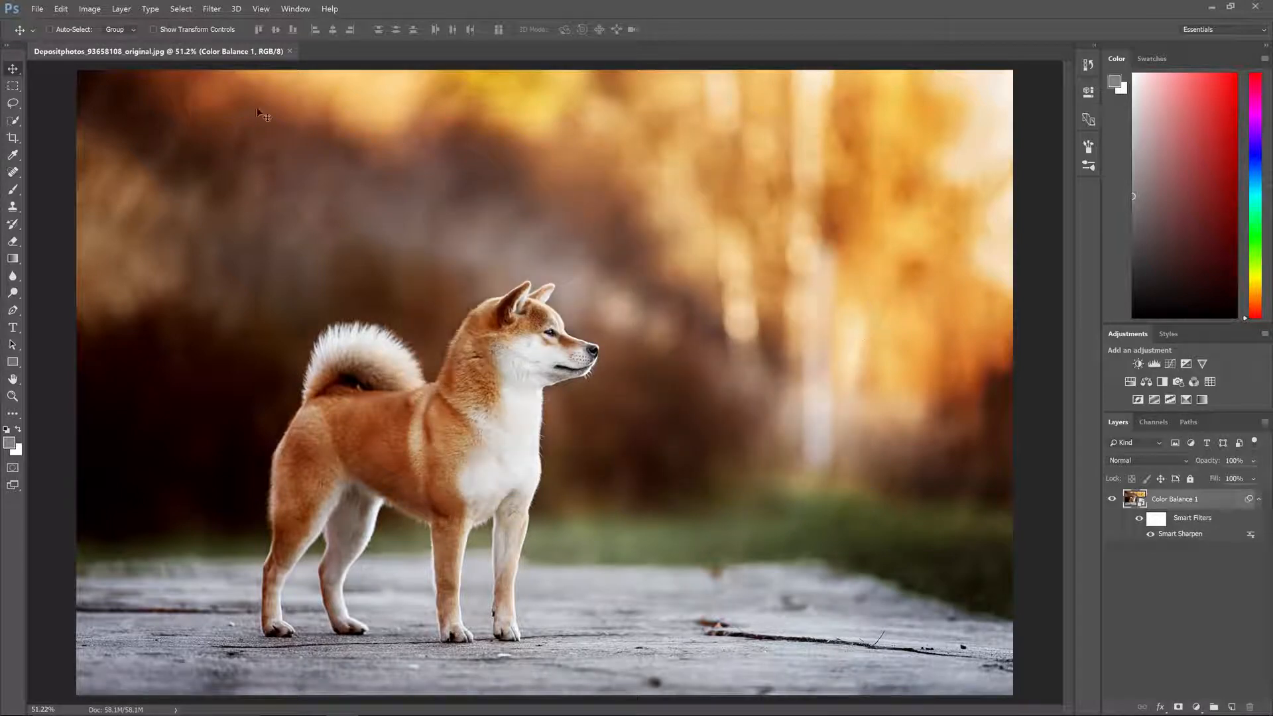
# Apply the Oil Paint filter to the Color Balance 1 smart object
pyautogui.click(211, 9)
pyautogui.moveTo(260, 237)
pyautogui.click(407, 285)
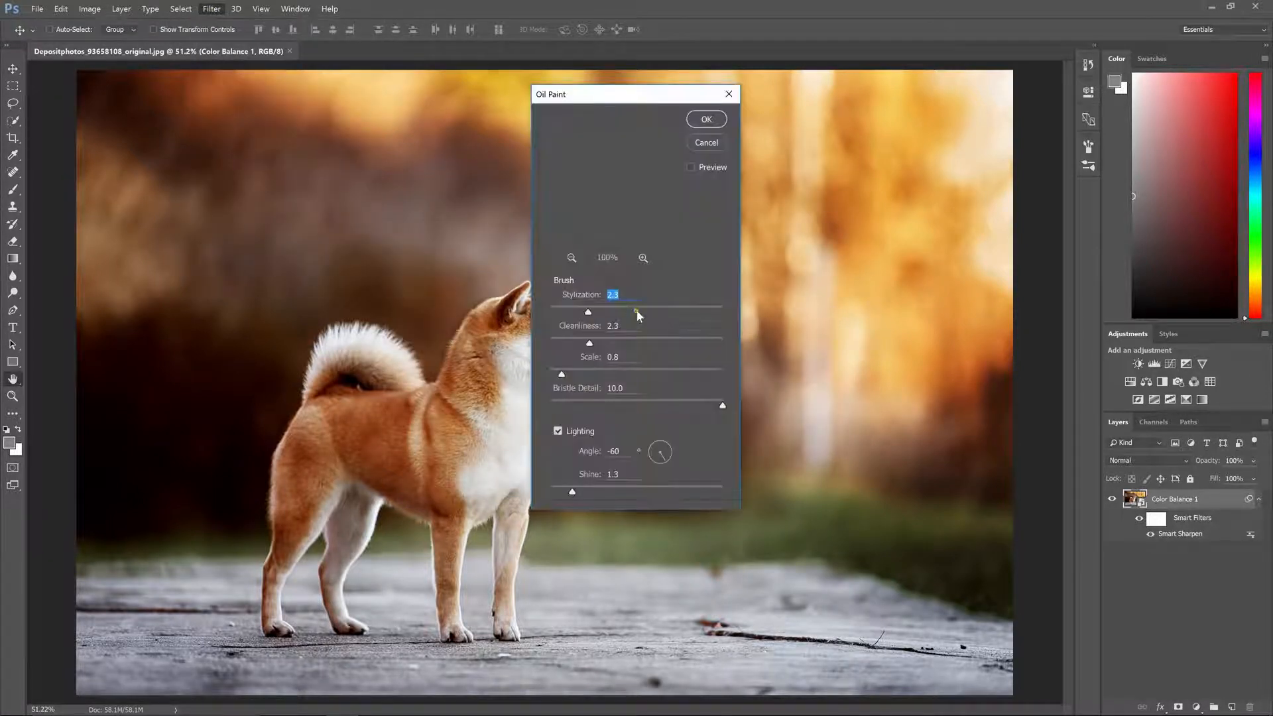
pyautogui.press('Tab')
pyautogui.press('Tab')
pyautogui.click(706, 119)
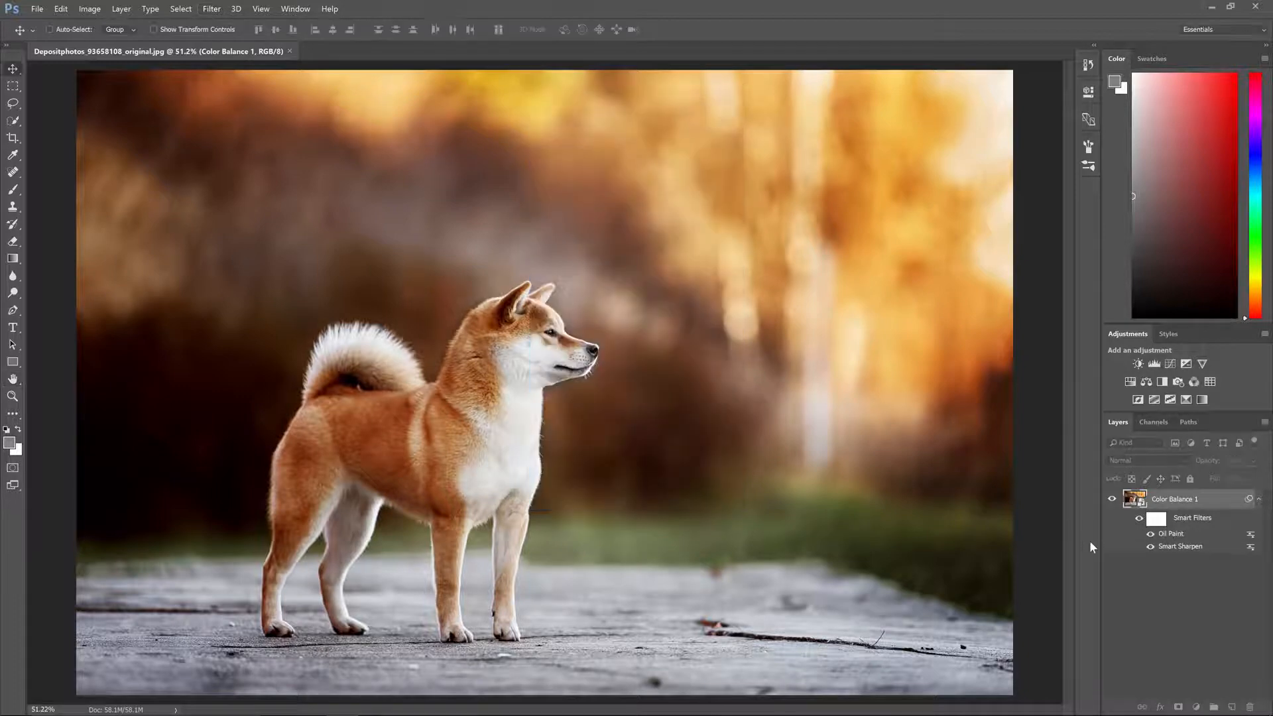
# Place Smart Sharpen above Oil Paint in the smart filter stack and open the blend mode choices for Smart Sharpen
pyautogui.moveTo(1189, 549)
pyautogui.mouseDown()
pyautogui.moveTo(1194, 533)
pyautogui.moveTo(1167, 545)
pyautogui.moveTo(1175, 538)
pyautogui.mouseUp()
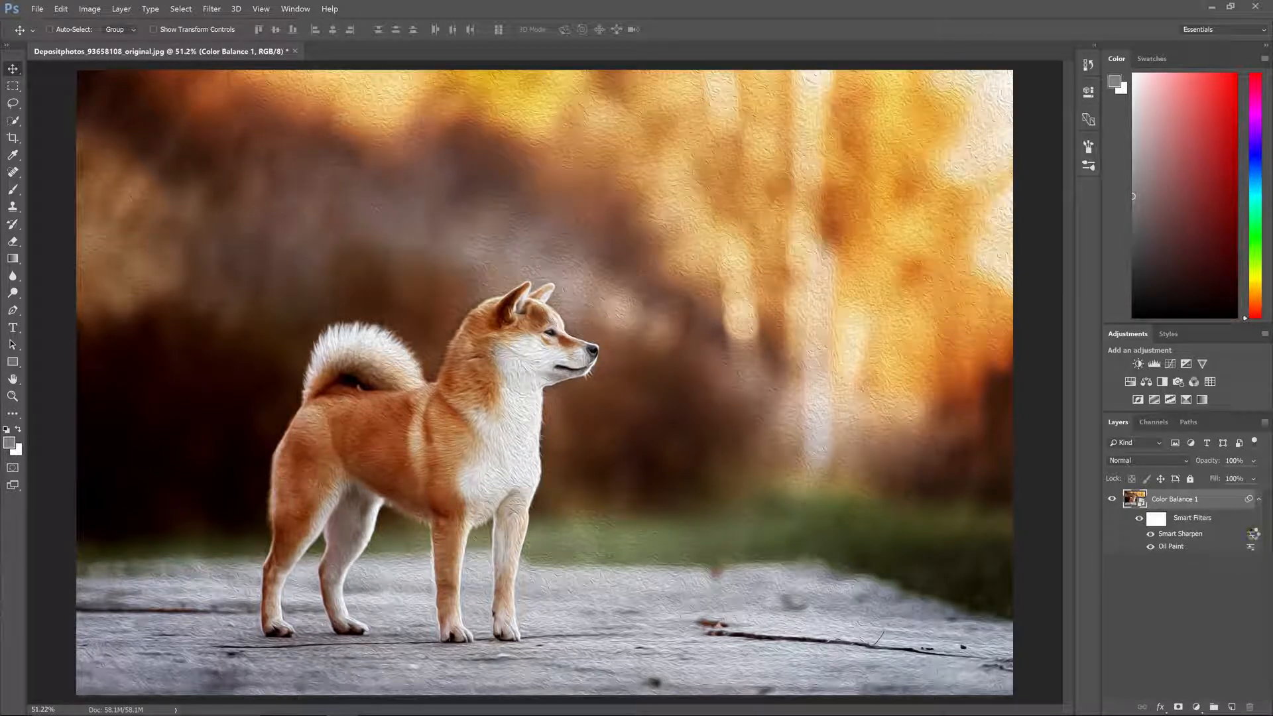
pyautogui.doubleClick(1253, 538)
pyautogui.click(897, 182)
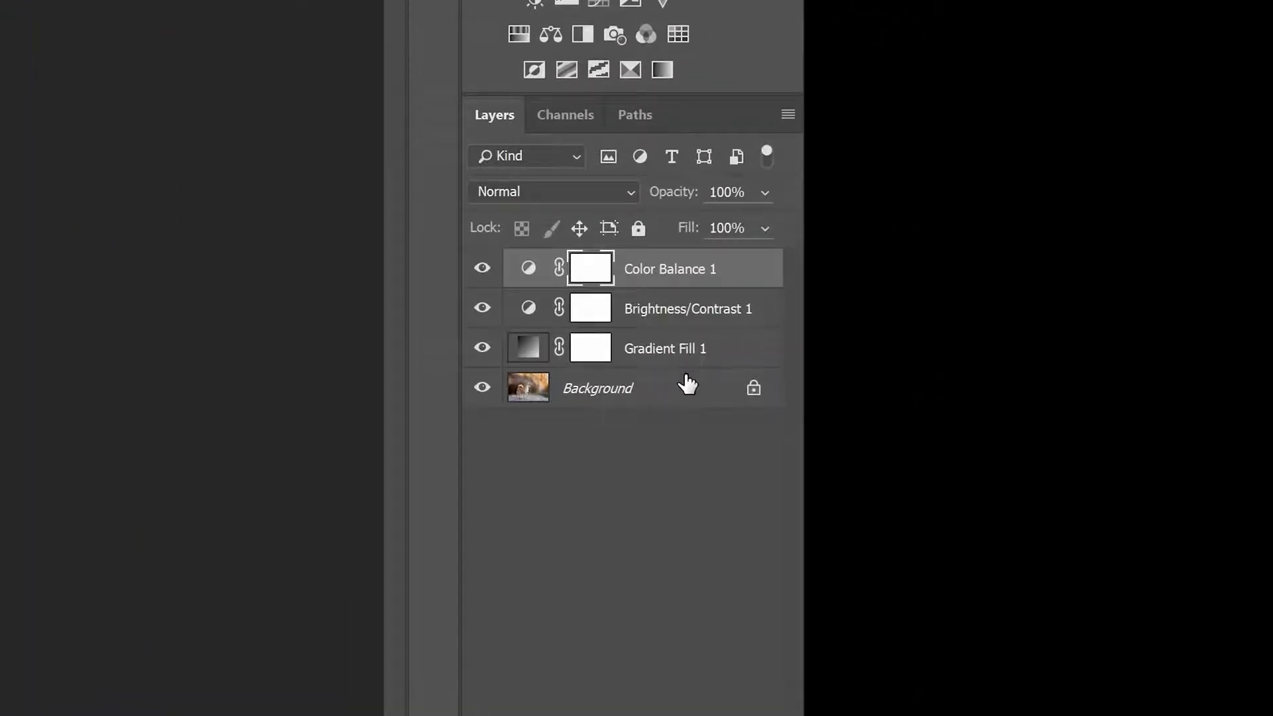
# Merge the three adjustment and fill layers with the Background, and undo the merge
pyautogui.keyDown('shift'); pyautogui.click(687, 383); pyautogui.keyUp('shift')
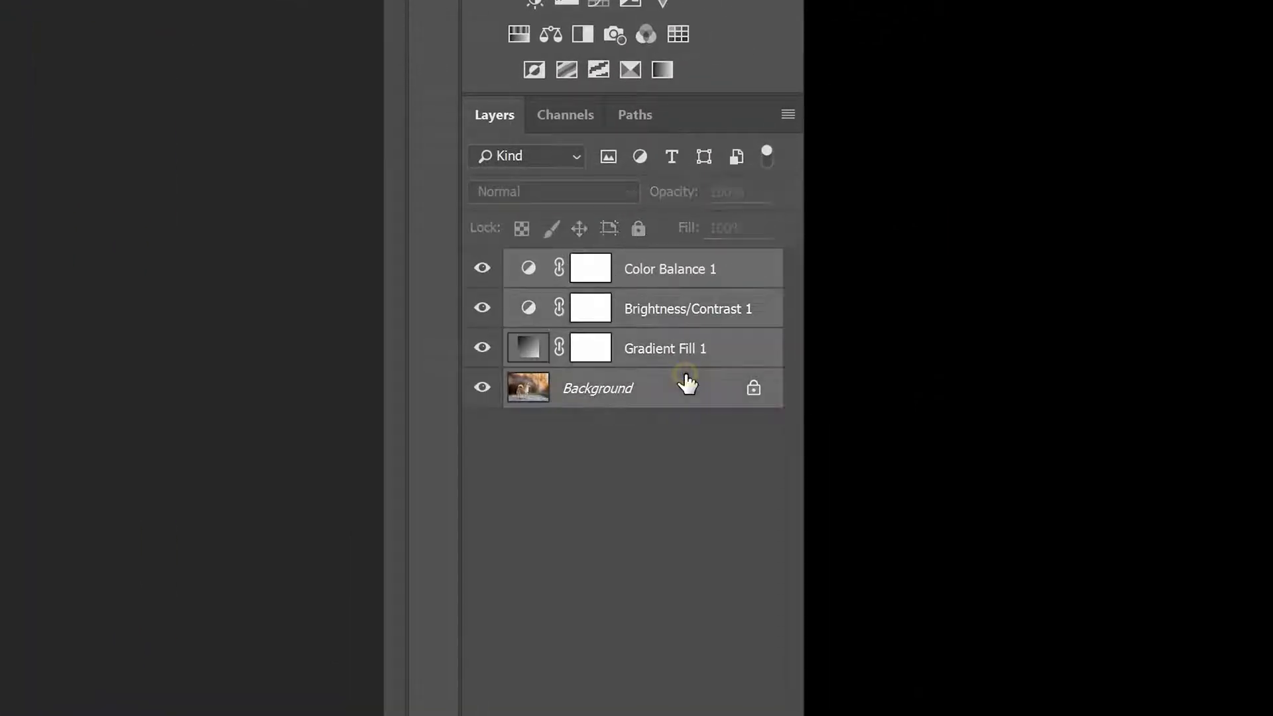
pyautogui.hotkey('ctrl', 'e')
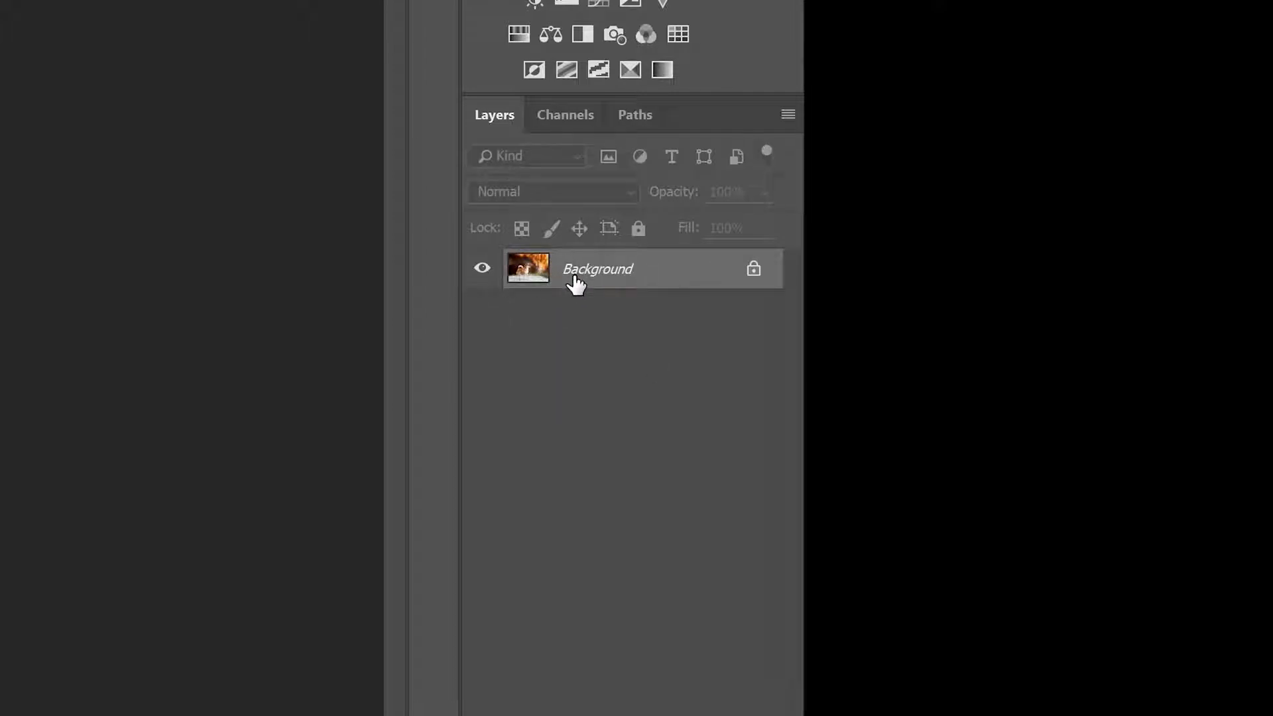
pyautogui.hotkey('ctrl', 'z')
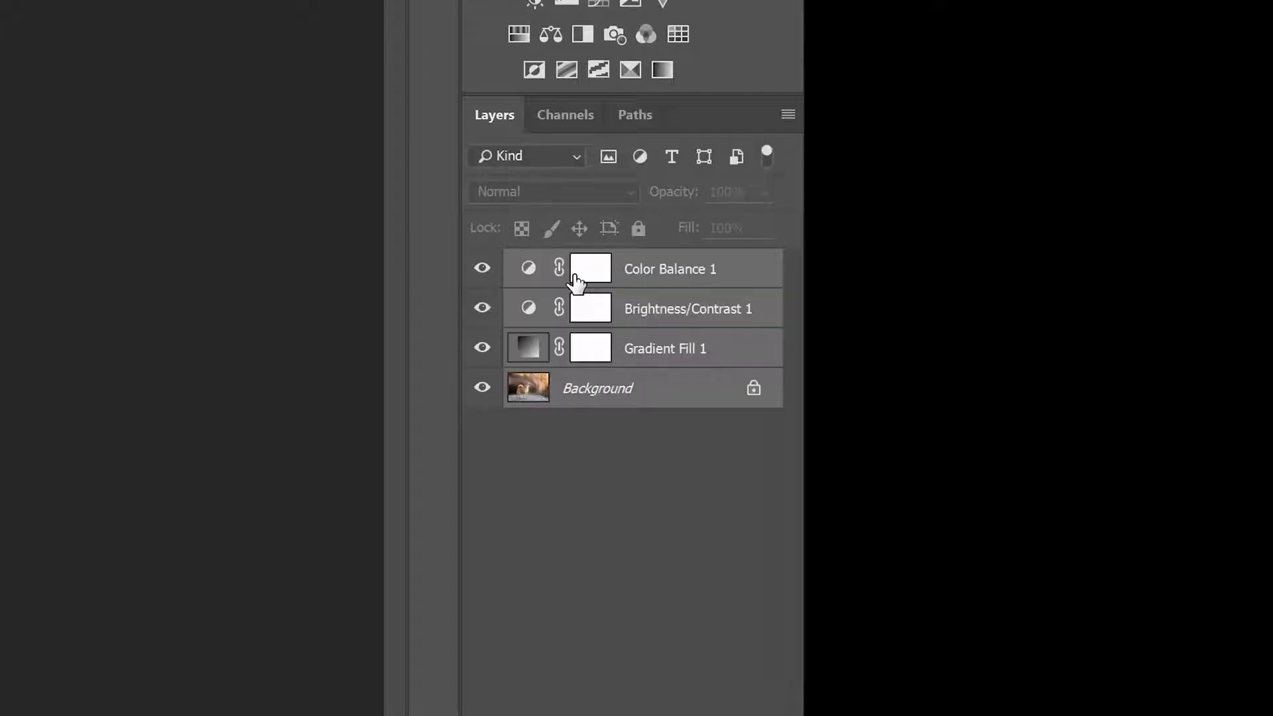
# Stamp all visible layers into a new layer above Color Balance 1 and apply Smart Sharpen to it
pyautogui.click(647, 271)
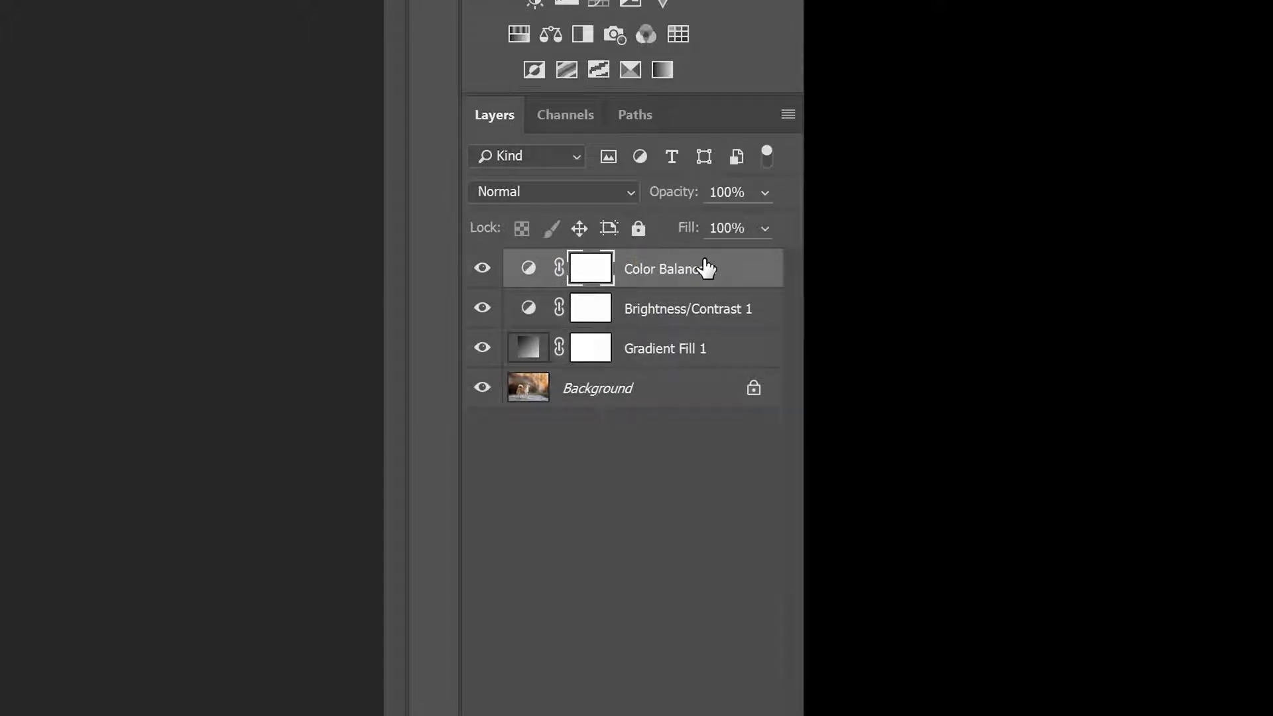
pyautogui.hotkey('ctrl', 'shift', 'alt', 'e')
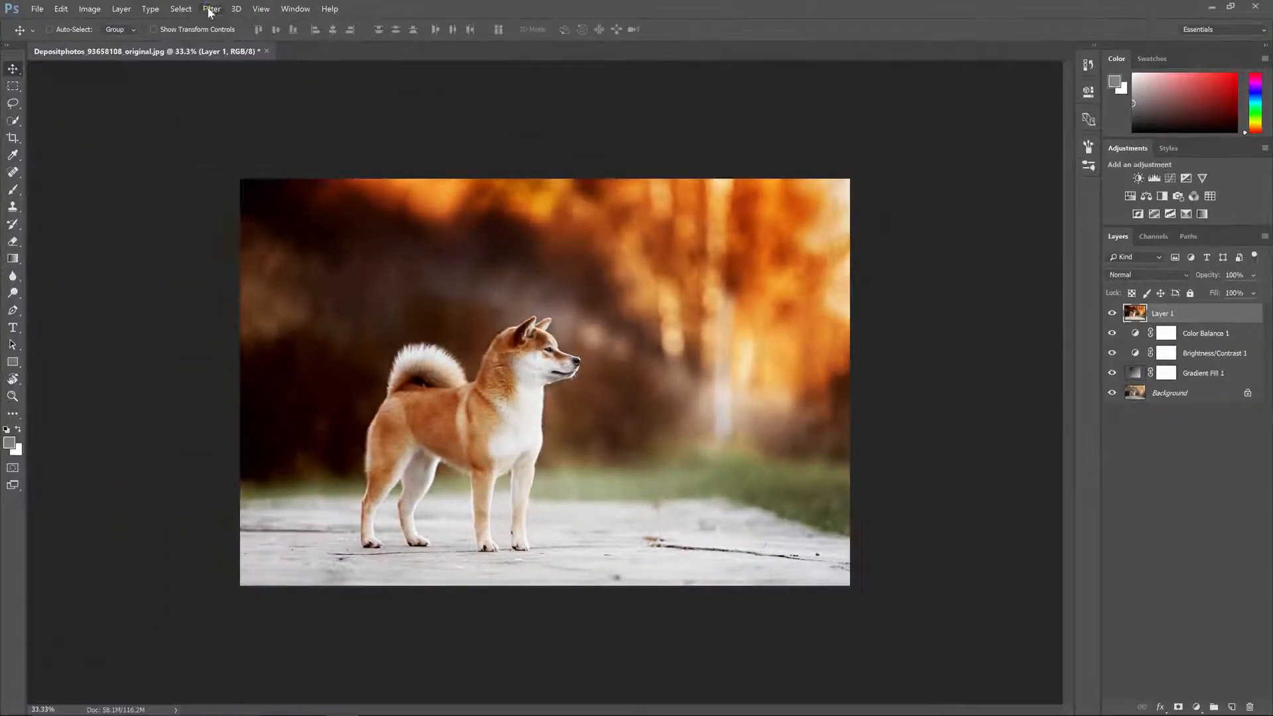
pyautogui.click(212, 8)
pyautogui.moveTo(292, 226)
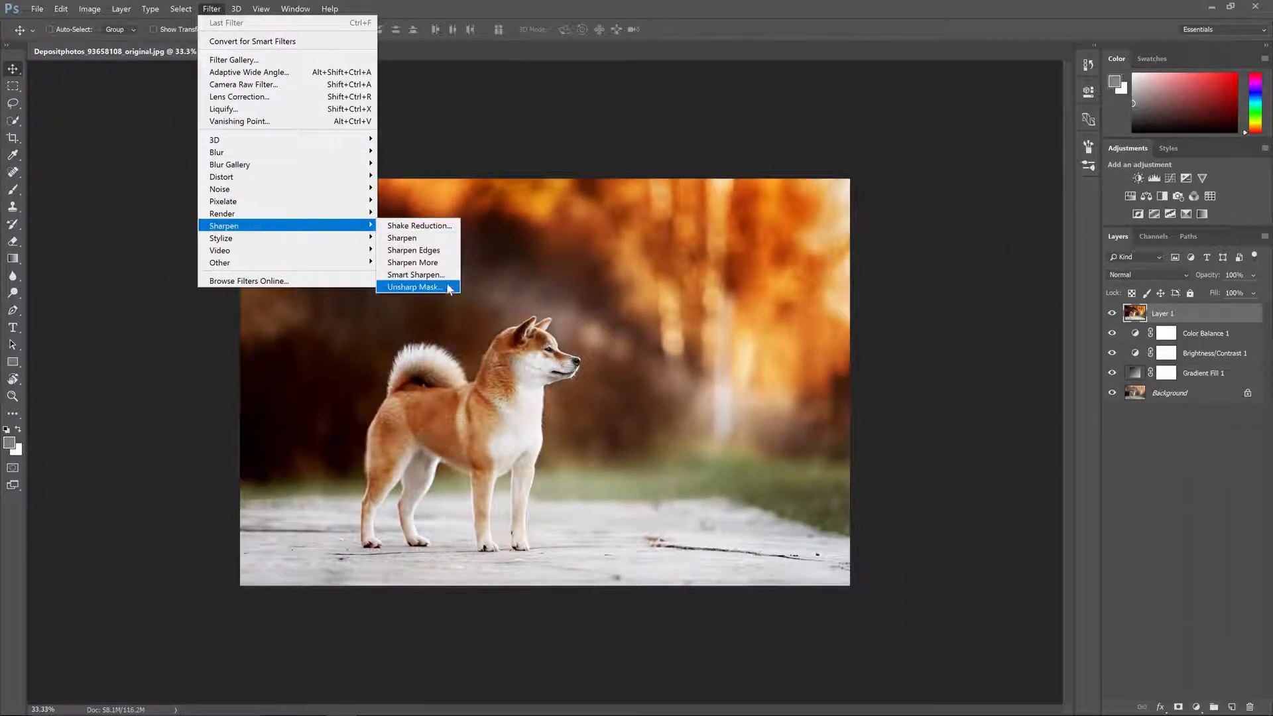
pyautogui.click(443, 276)
pyautogui.click(832, 195)
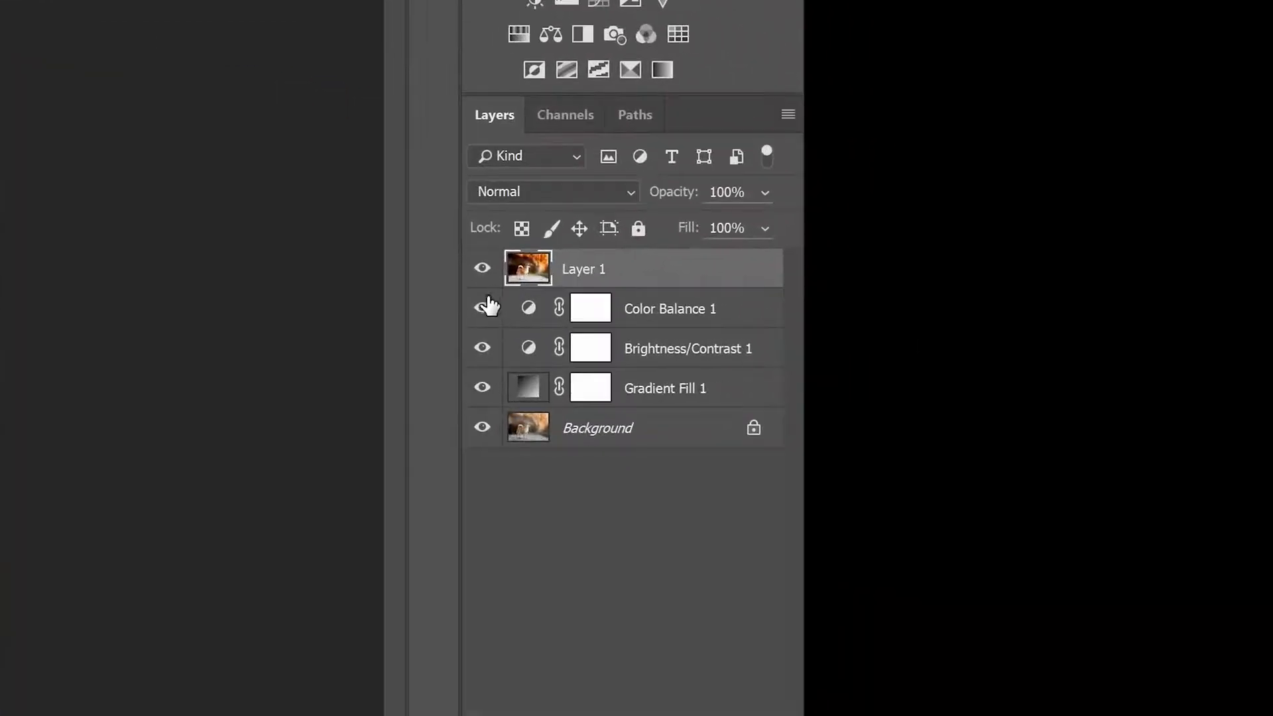
# Delete the stamped Layer 1 at the top of the layer stack
pyautogui.click(527, 347)
pyautogui.click(534, 275)
pyautogui.press('Delete')
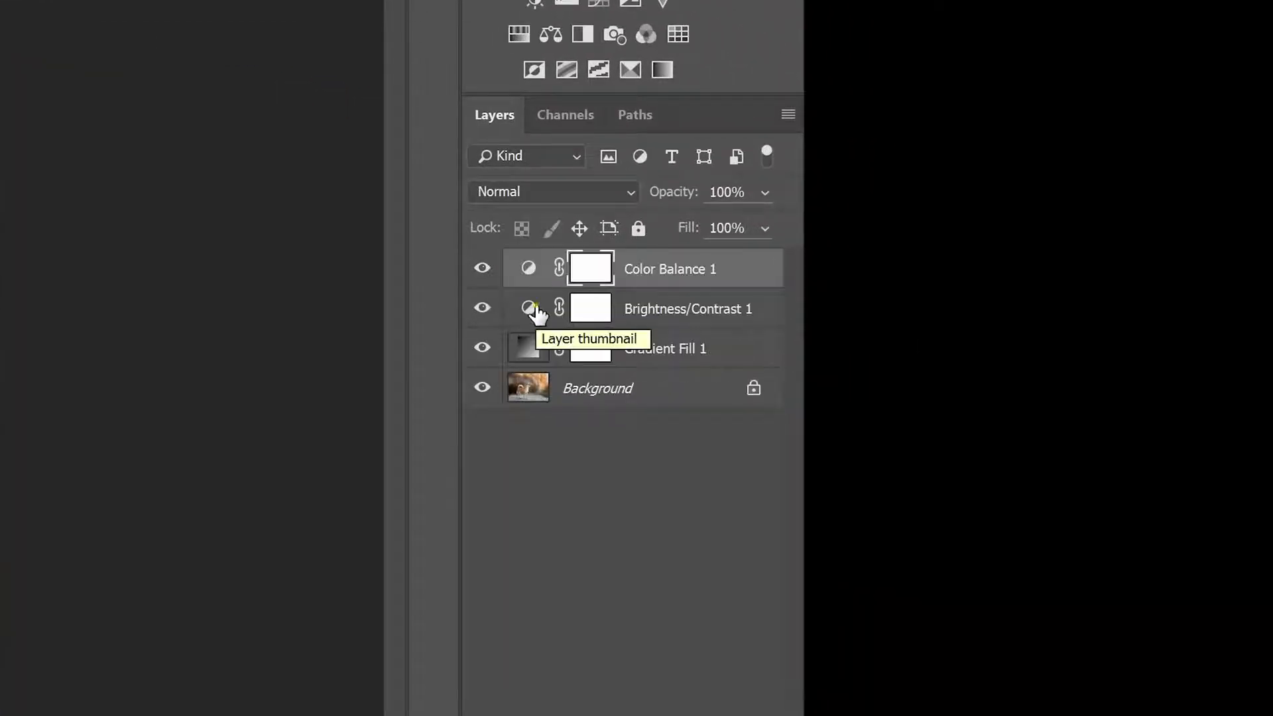
pyautogui.click(536, 311)
# Convert all four layers into one smart object and apply Smart Sharpen with 114% amount, 3.0 px radius and 10% noise reduction
pyautogui.click(665, 267)
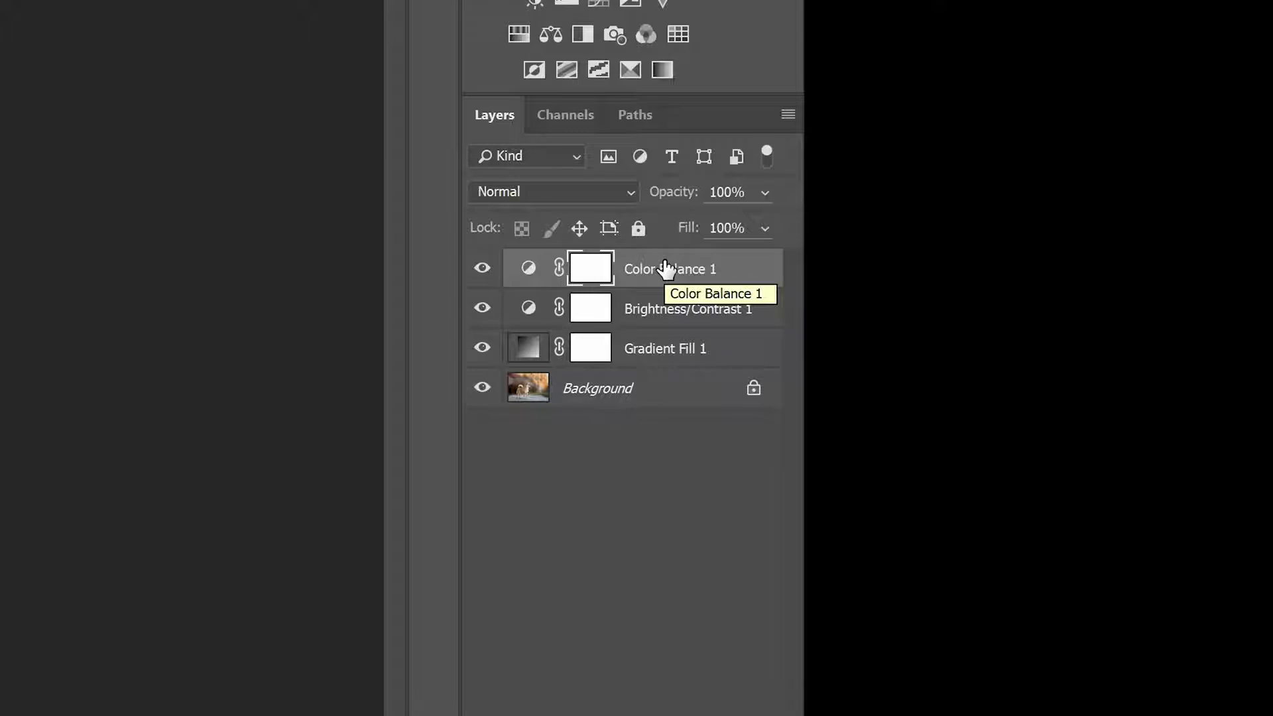
pyautogui.keyDown('shift'); pyautogui.click(637, 392); pyautogui.keyUp('shift')
pyautogui.rightClick(692, 267)
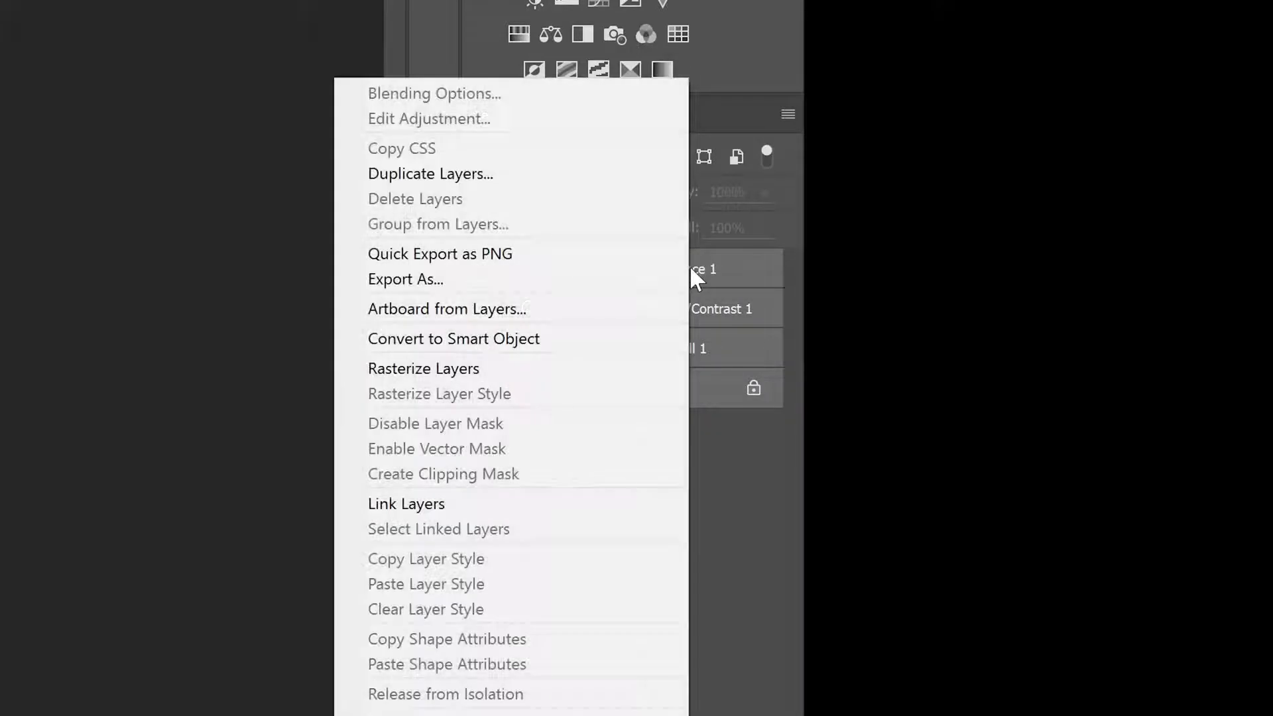
pyautogui.click(572, 345)
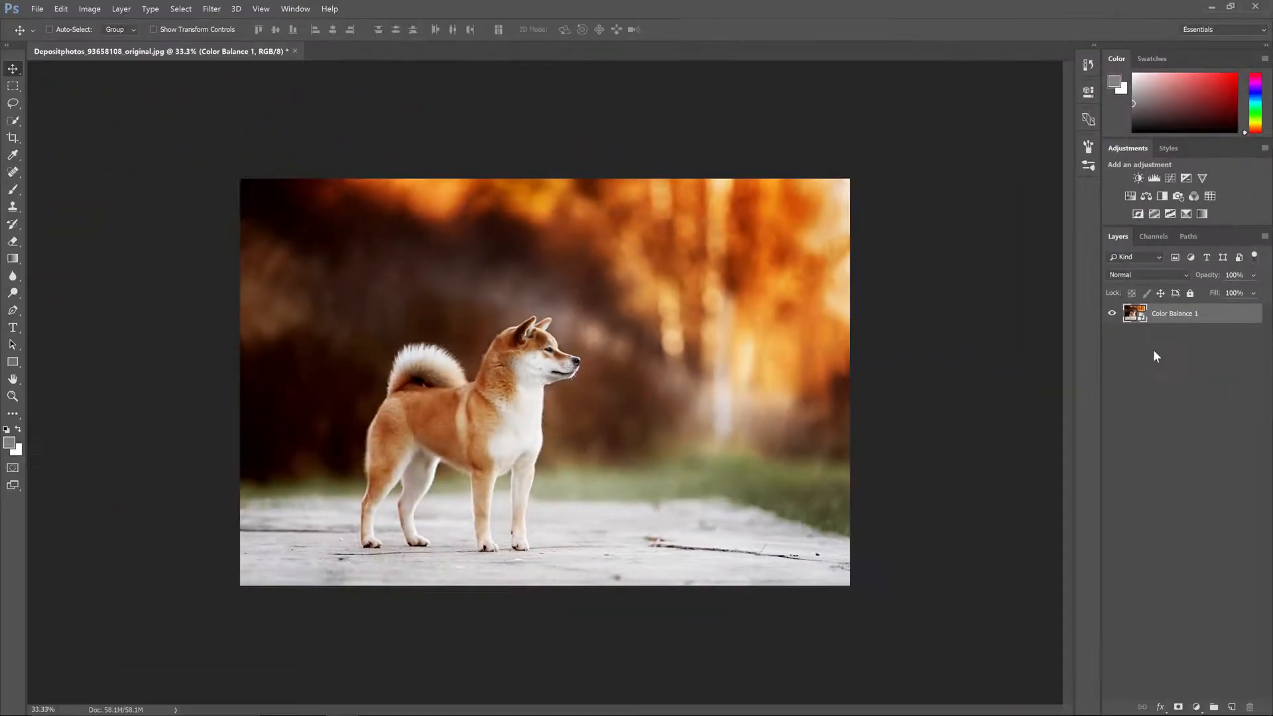
pyautogui.hotkey('ctrl', 'alt', 'f')
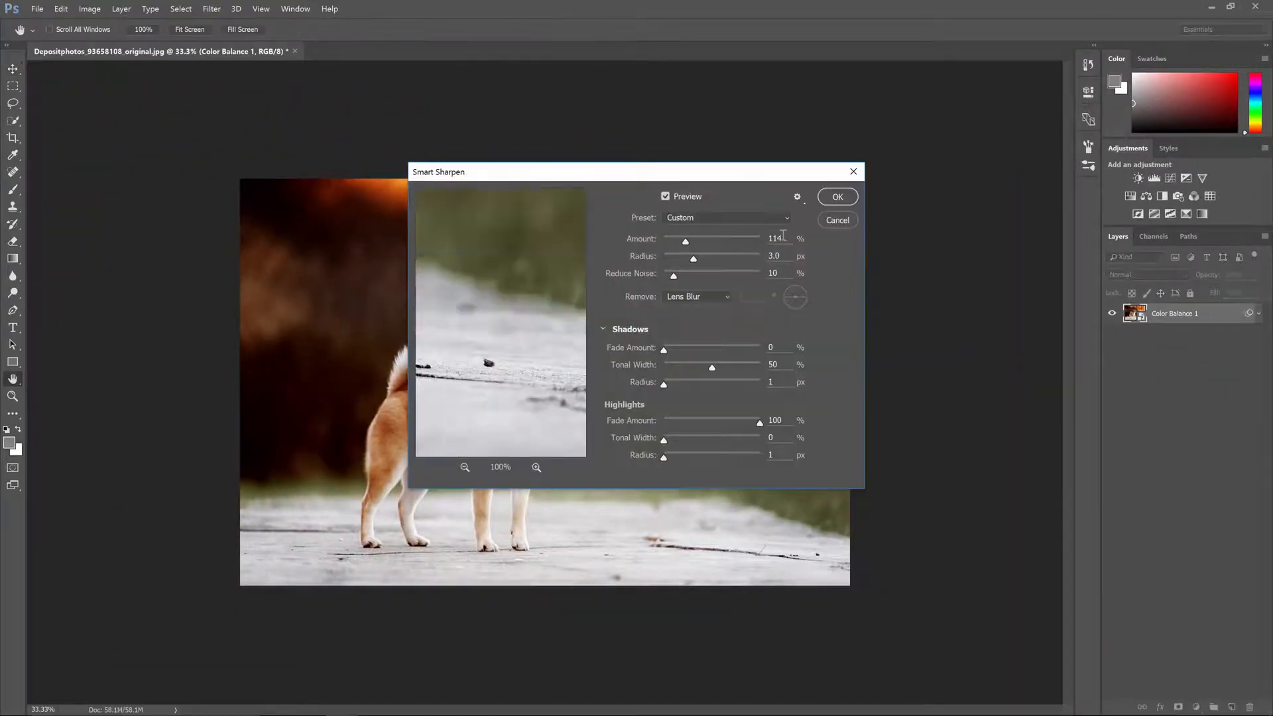
pyautogui.click(837, 199)
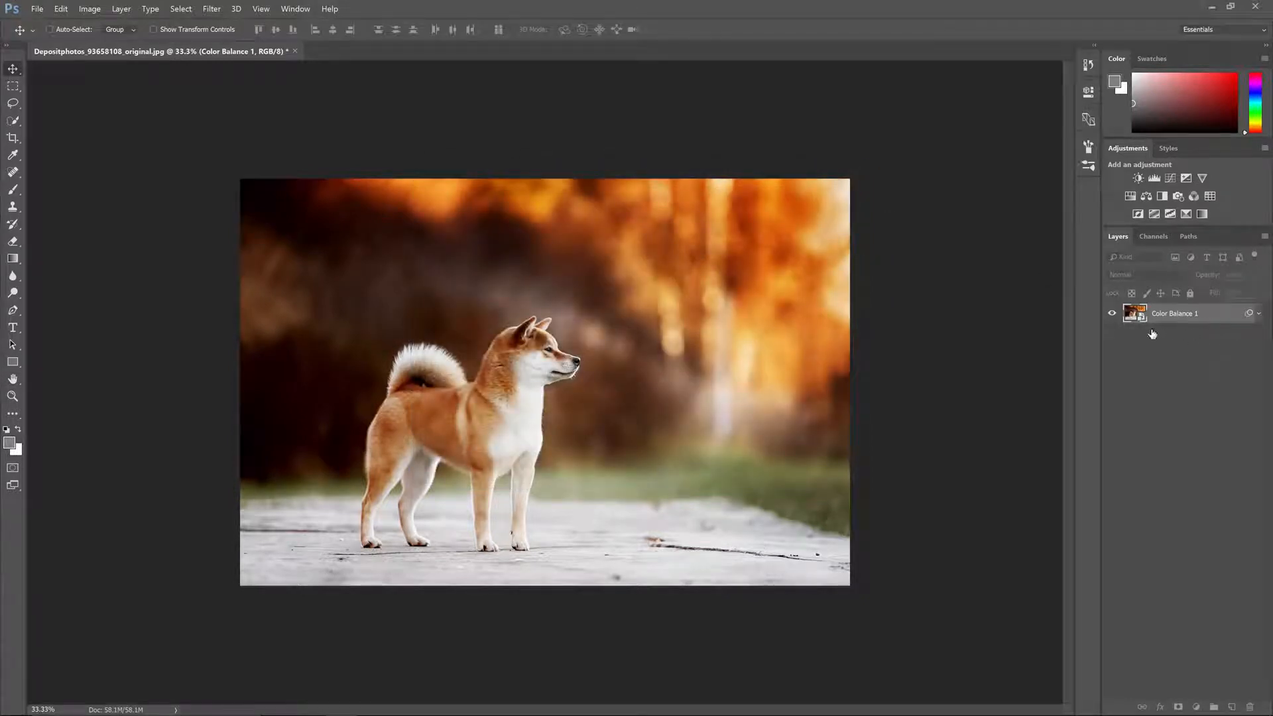
# Open the smart object's contents, turn off the Gradient Fill 1 layer's visibility, and save the change back to the main document
pyautogui.doubleClick(1135, 313)
pyautogui.press('Return')
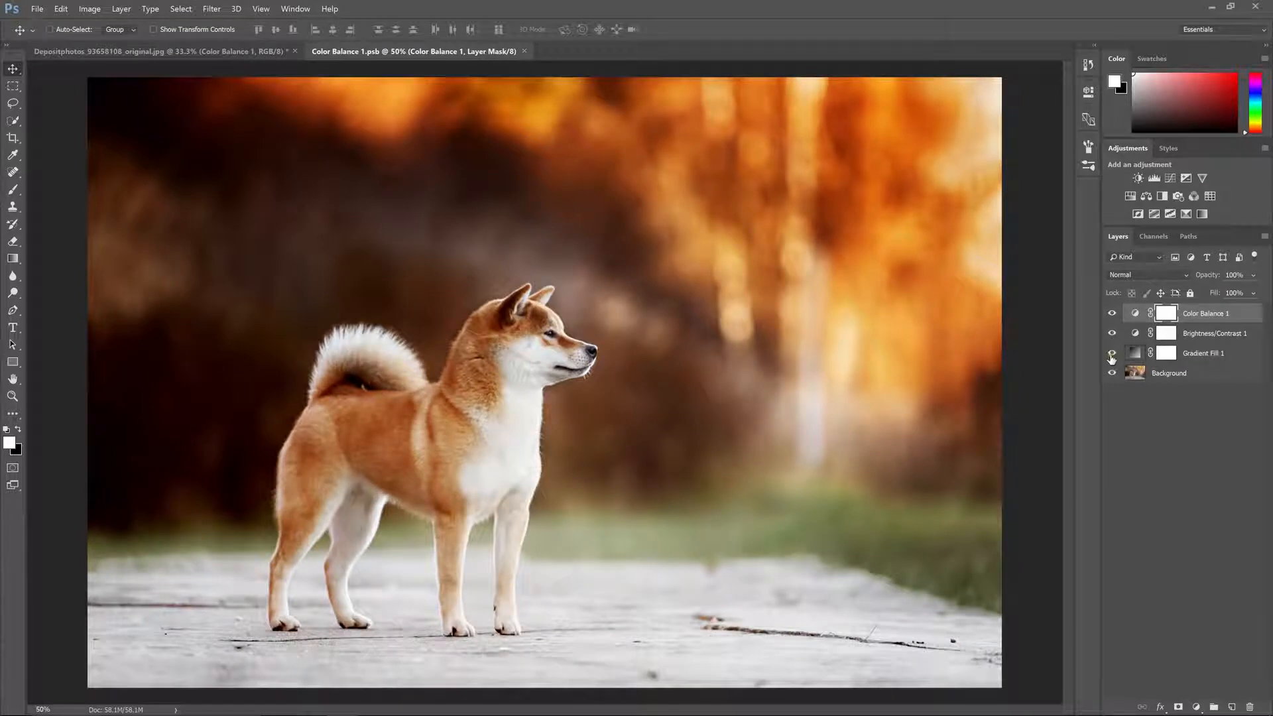
pyautogui.click(1112, 356)
pyautogui.hotkey('ctrl', 'w')
pyautogui.press('Return')
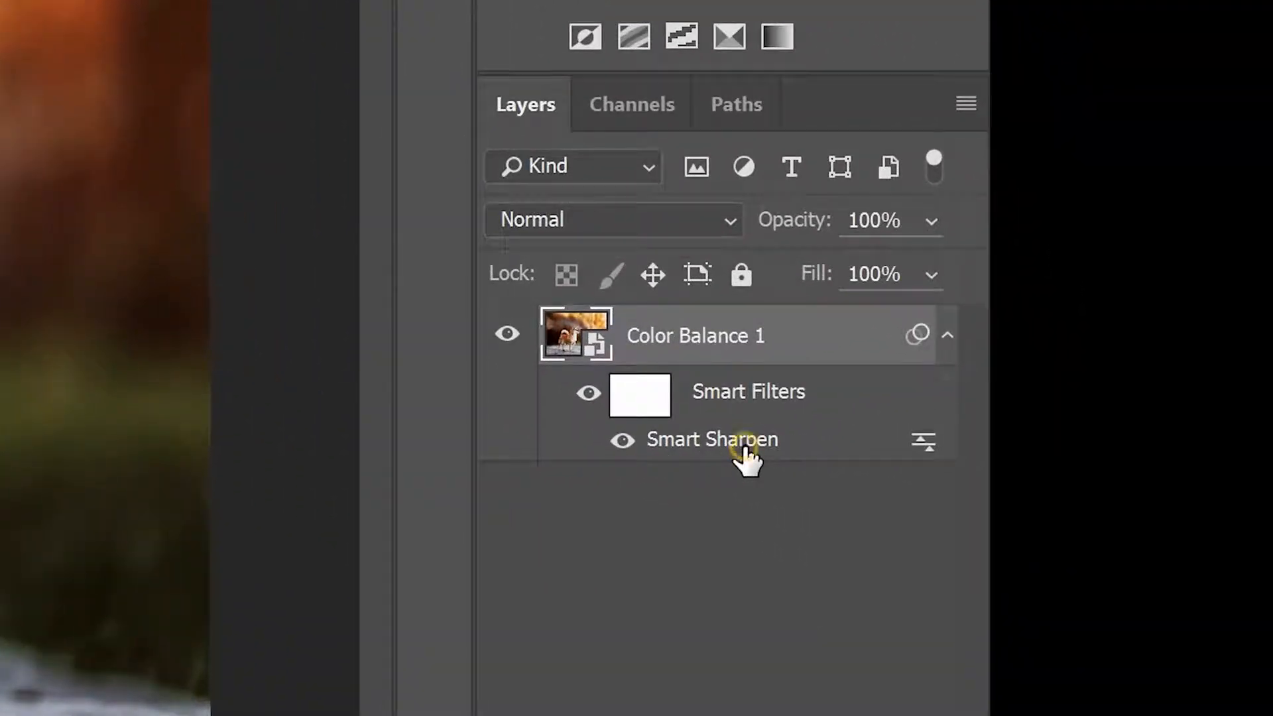
# Reopen the Smart Sharpen smart filter and readjust its radius and amount
pyautogui.doubleClick(789, 441)
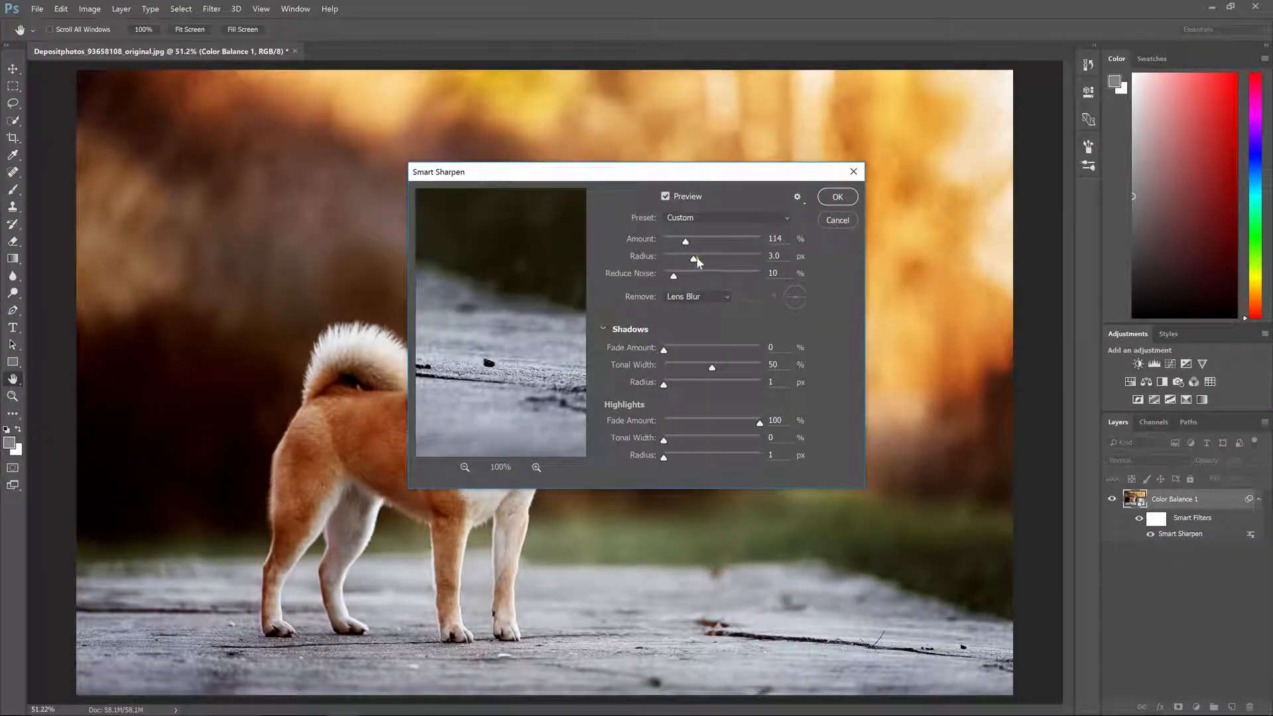
pyautogui.moveTo(697, 262); pyautogui.dragTo(681, 241)
pyautogui.click(837, 197)
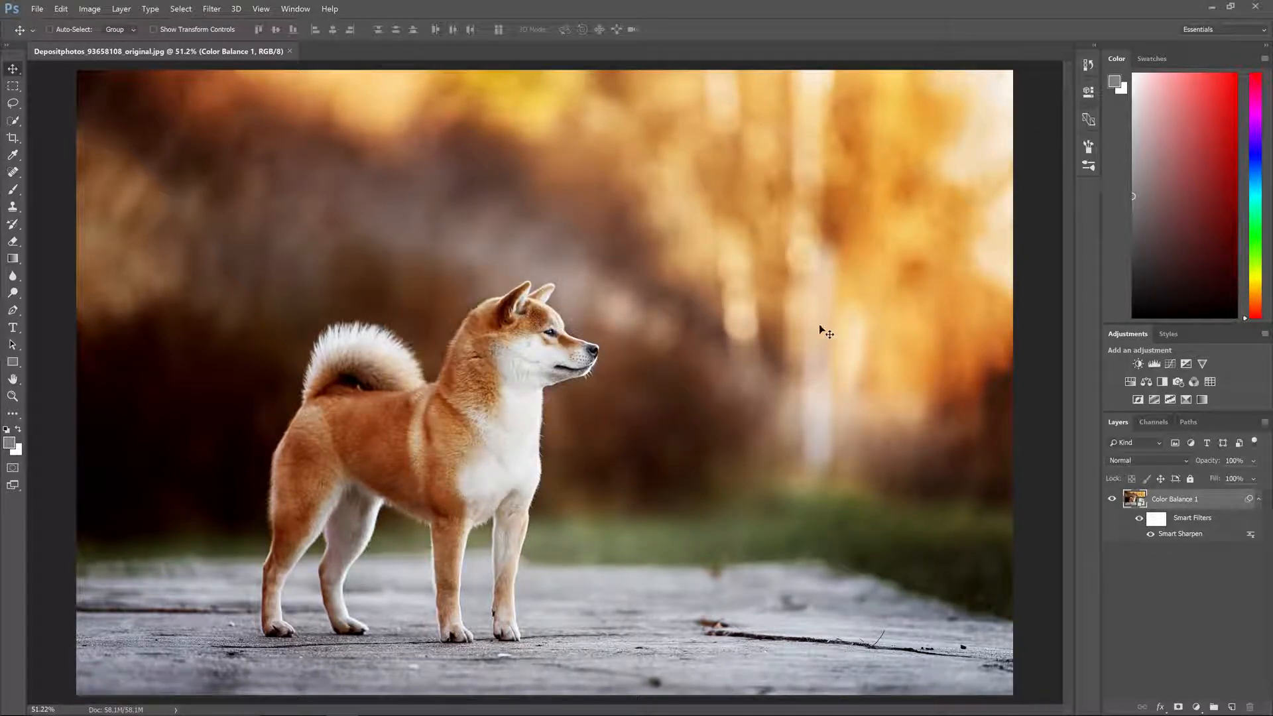
# Apply Oil Paint with stylization 5.0, cleanliness 5.9 and scale 5.9, and move it below Smart Sharpen in the filter stack
pyautogui.click(212, 9)
pyautogui.moveTo(270, 236)
pyautogui.click(404, 296)
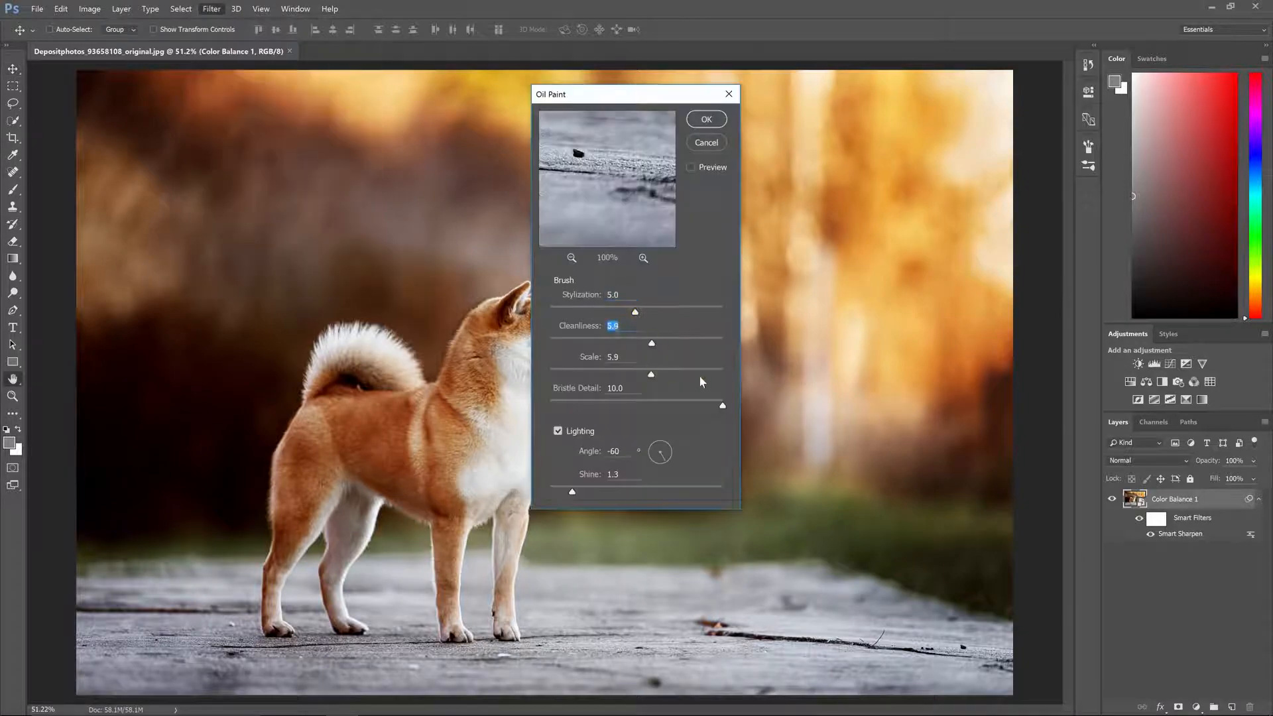
pyautogui.press('Return')
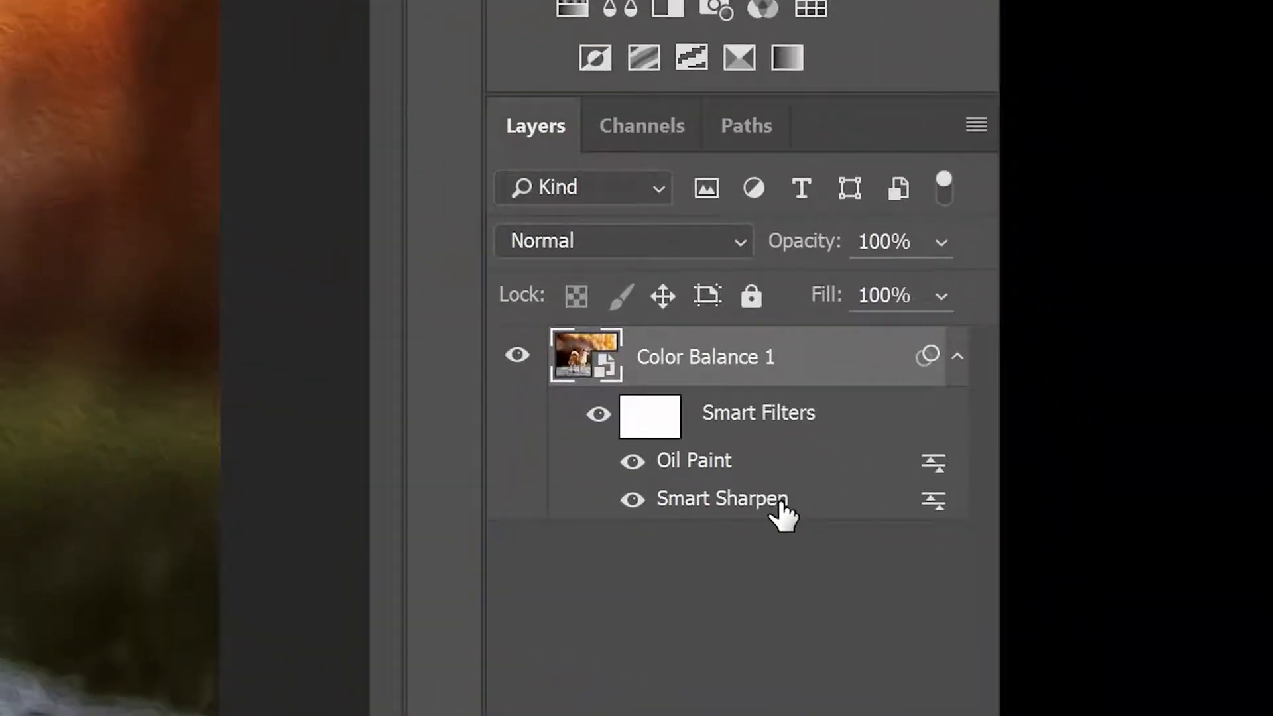
pyautogui.moveTo(688, 464); pyautogui.dragTo(683, 498)
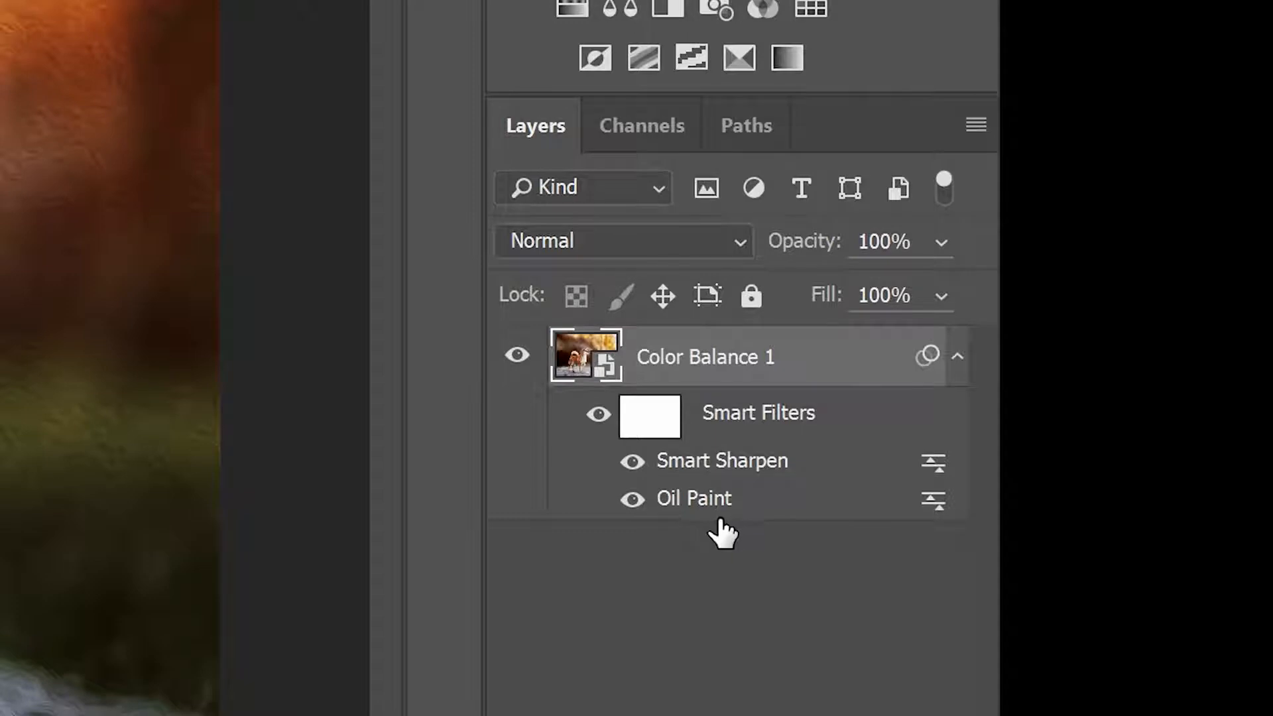
# Set the Smart Sharpen filter's blending options to Overlay mode at 54% opacity
pyautogui.doubleClick(940, 462)
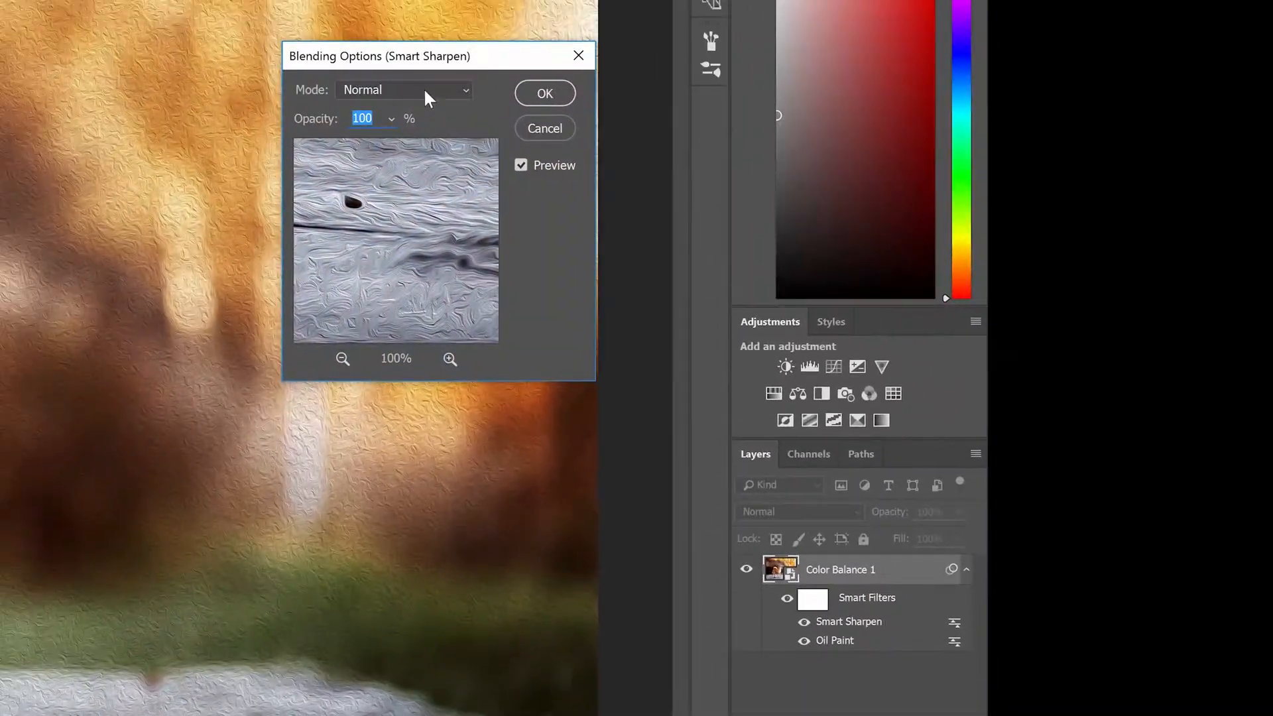
pyautogui.click(430, 97)
pyautogui.click(409, 320)
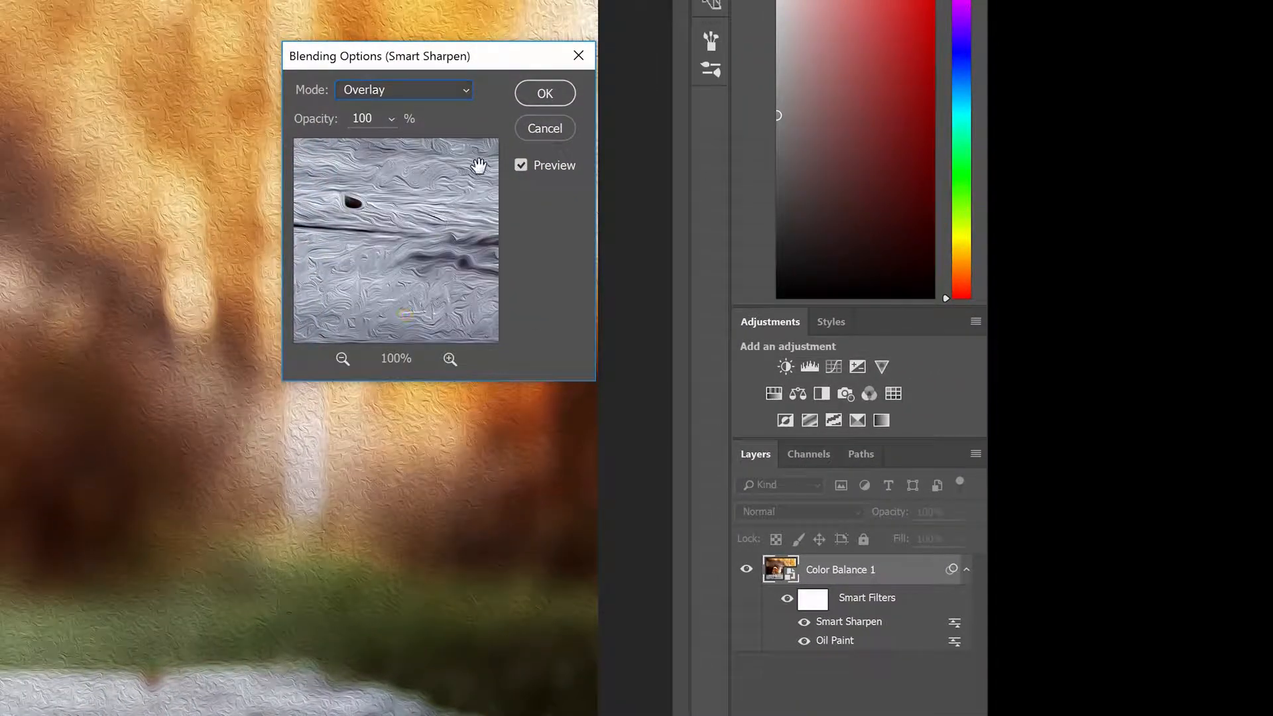
pyautogui.click(392, 119)
pyautogui.moveTo(389, 133); pyautogui.dragTo(346, 141)
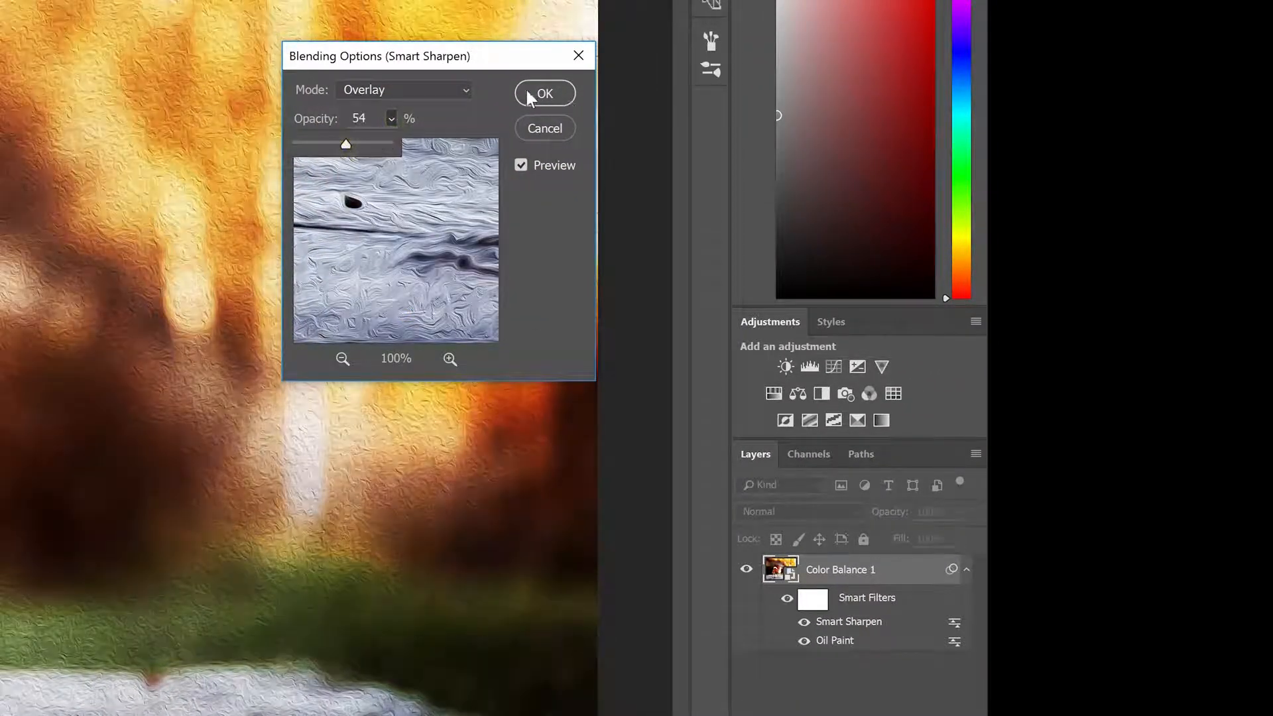
pyautogui.click(530, 96)
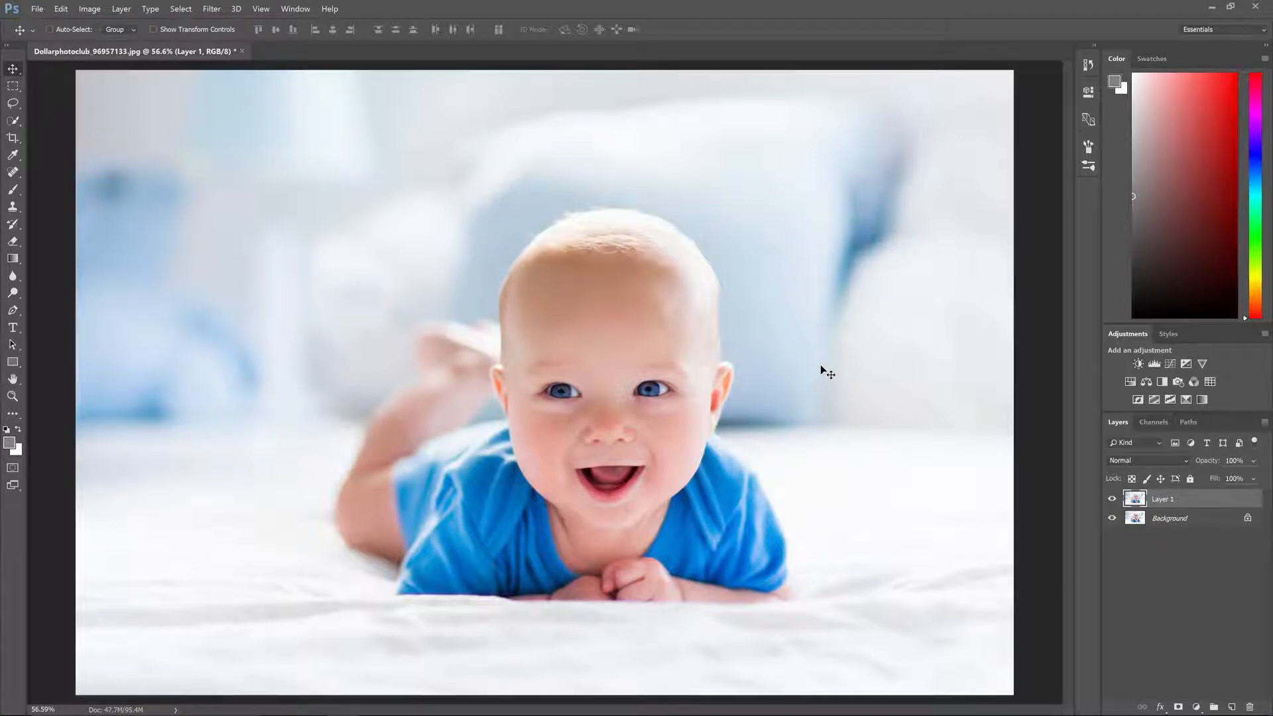
# Try shrinking the Layer 1 pixel layer to a tiny size and scaling it back up to fill the canvas, and undo both transforms
pyautogui.hotkey('ctrl', 't')
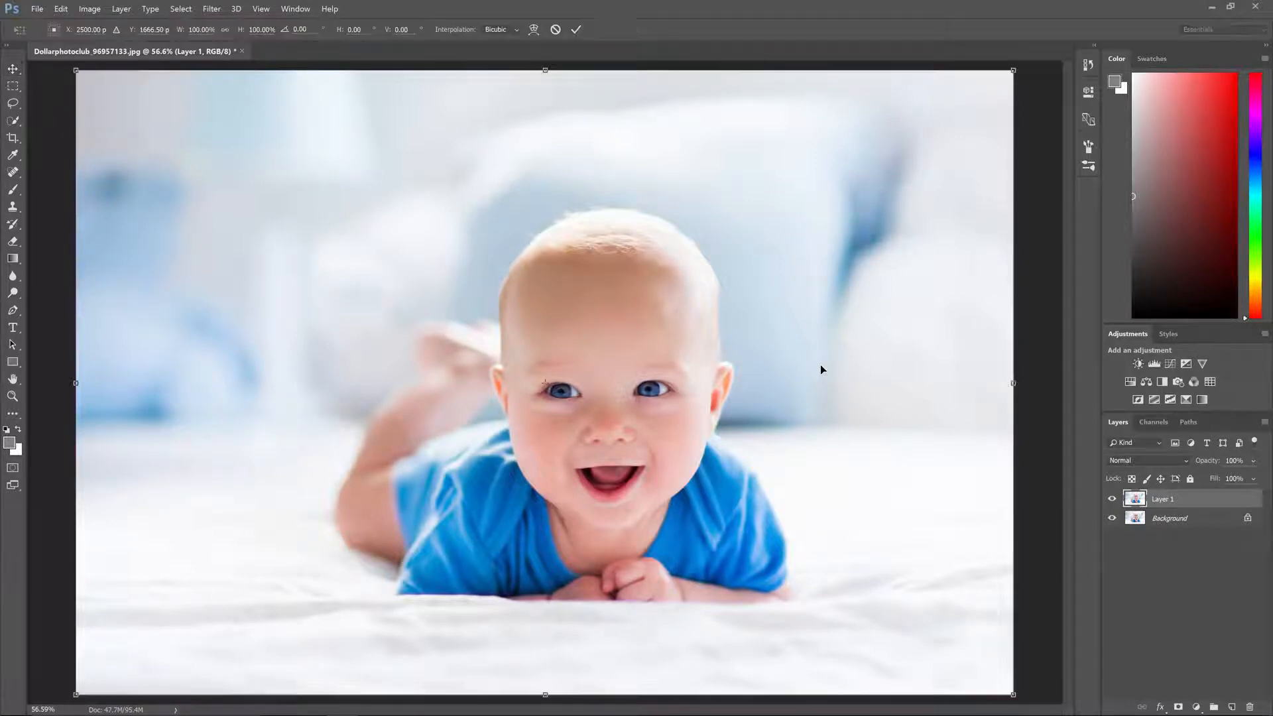
pyautogui.moveTo(1013, 69); pyautogui.dragTo(1021, 100)
pyautogui.press('Return')
pyautogui.hotkey('ctrl', 't')
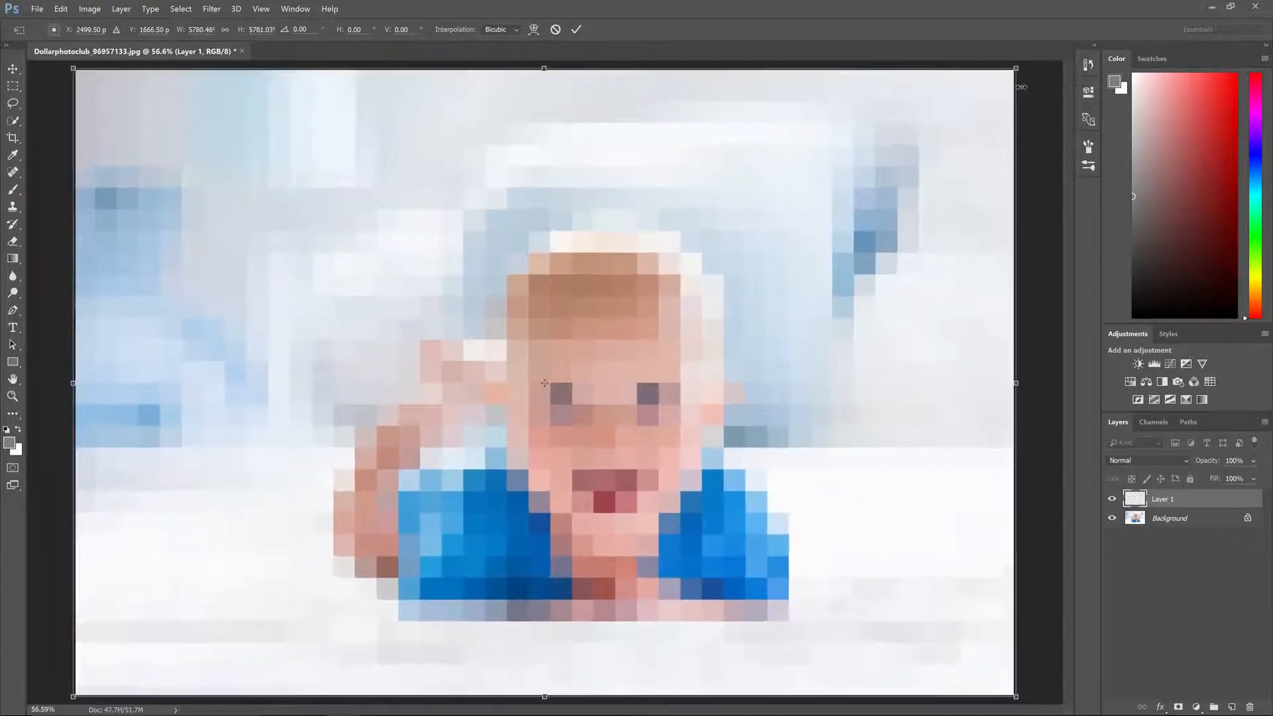
pyautogui.press('Return')
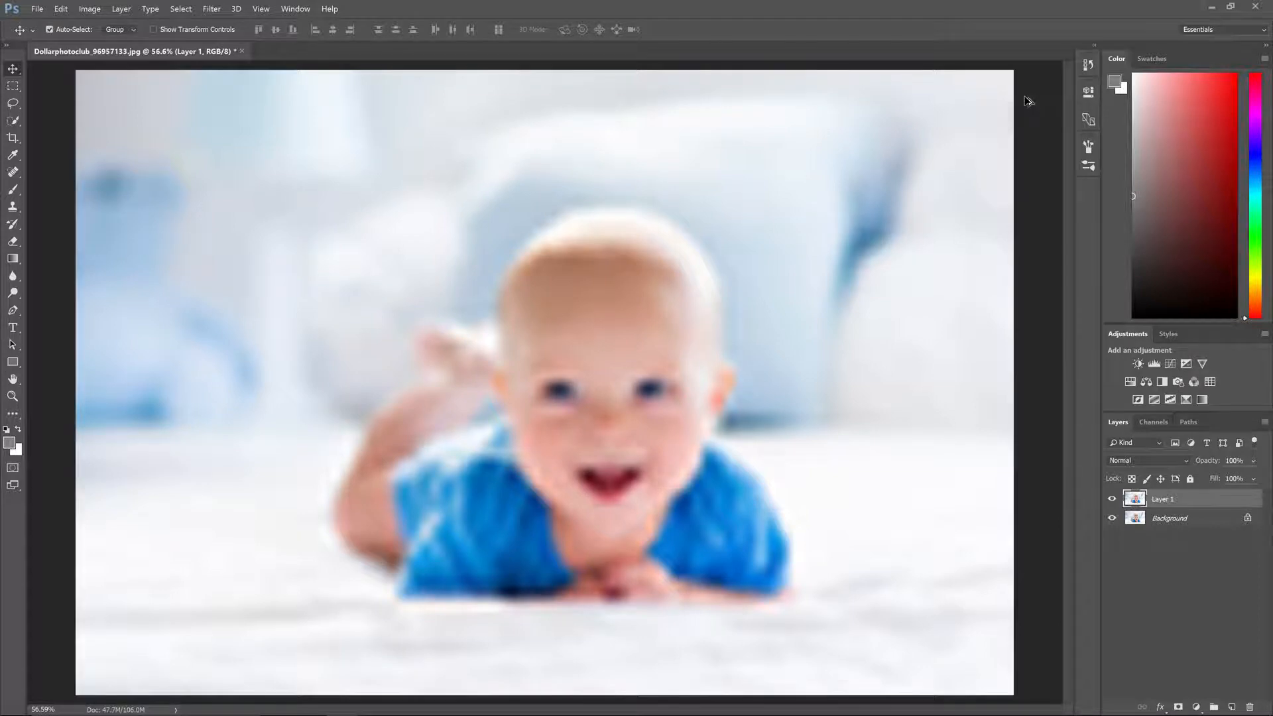
pyautogui.hotkey('ctrl', 'z')
pyautogui.hotkey('ctrl', 'alt', 'z')
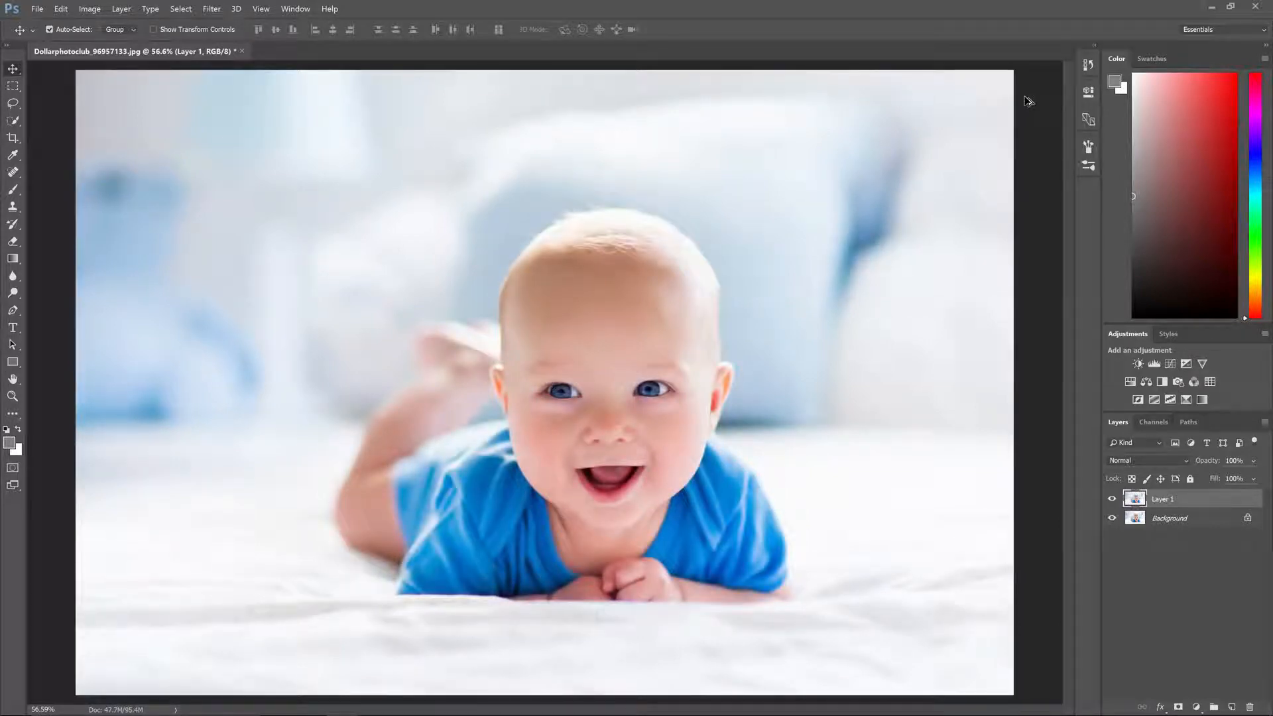
# Convert Layer 1 to a smart object
pyautogui.hotkey('ctrl', 'j')
pyautogui.hotkey('alt', 'l')
pyautogui.press('o')
pyautogui.press('s')
# Scale the Layer 1 smart object down to a small size and back up to about 110% width and 111% height
pyautogui.hotkey('ctrl', 't')
pyautogui.moveTo(1012, 72); pyautogui.dragTo(554, 358)
pyautogui.press('Return')
pyautogui.hotkey('ctrl', 't')
pyautogui.moveTo(555, 374); pyautogui.dragTo(1127, 67)
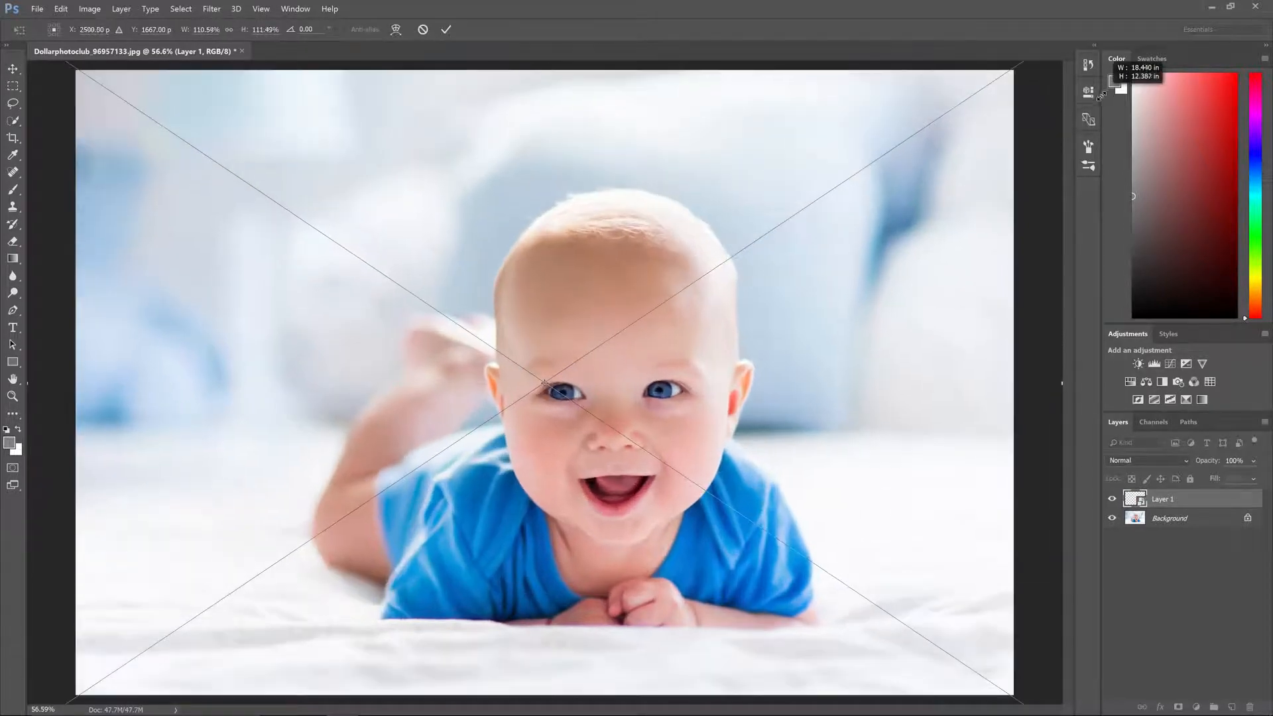
pyautogui.press('Return')
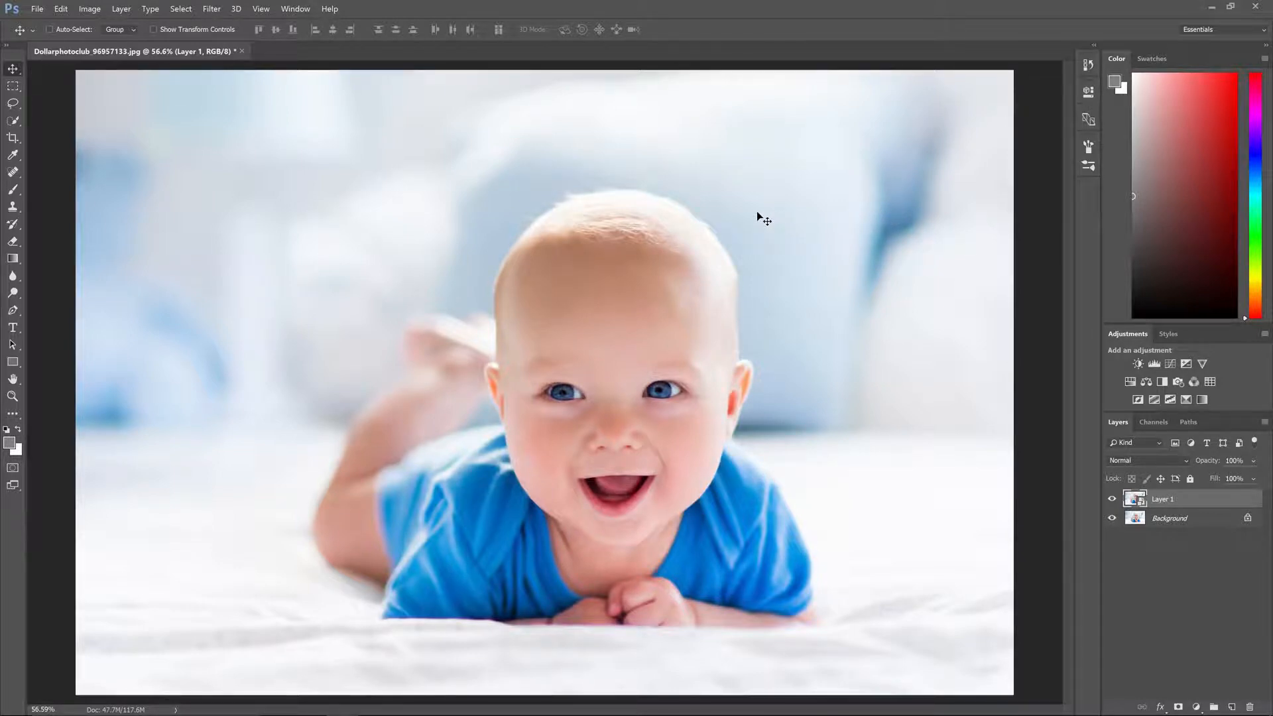
# Reset the Layer 1 smart object's transform to 100% width and 100% height
pyautogui.press('ctrl')
pyautogui.hotkey('ctrl', 't')
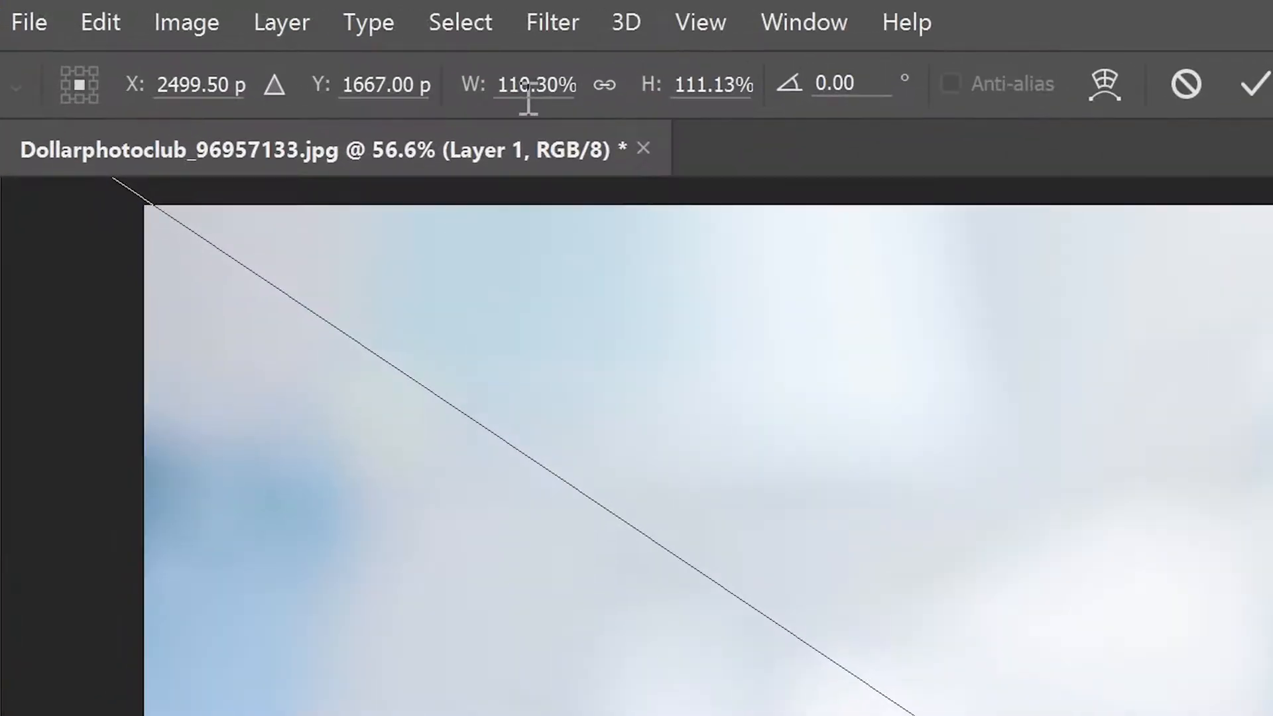
pyautogui.doubleClick(529, 86)
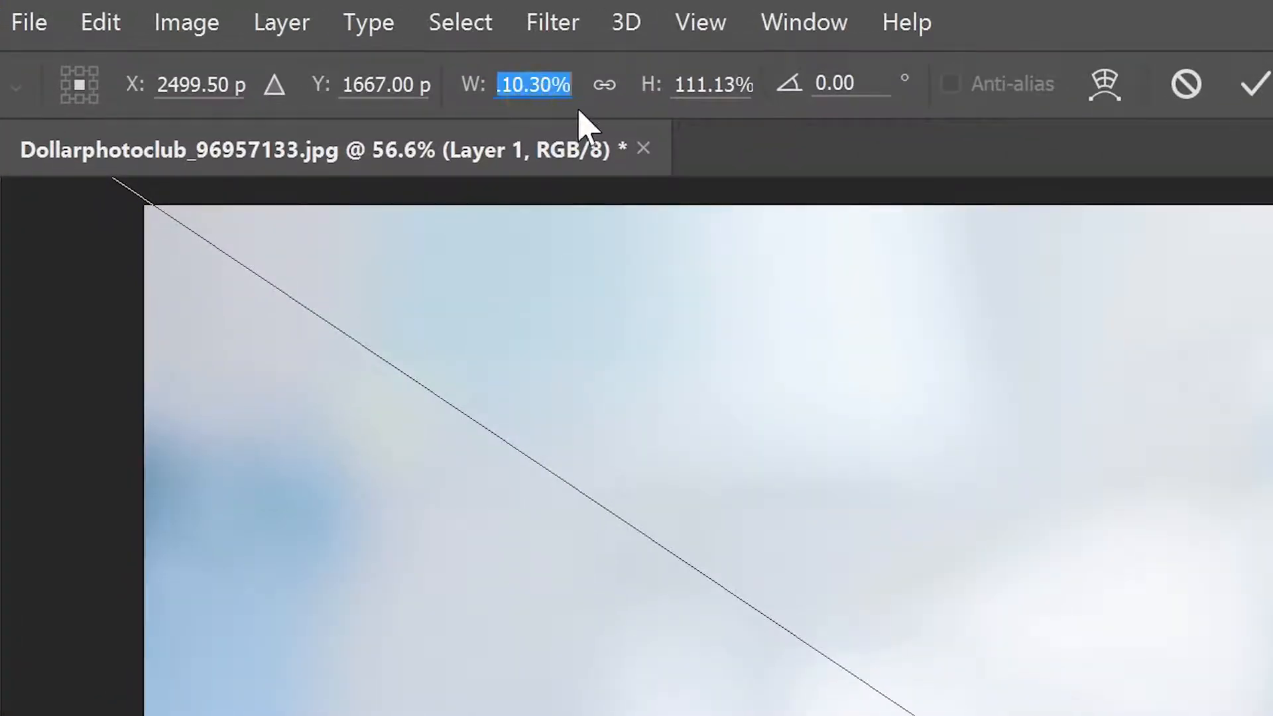
pyautogui.doubleClick(709, 83)
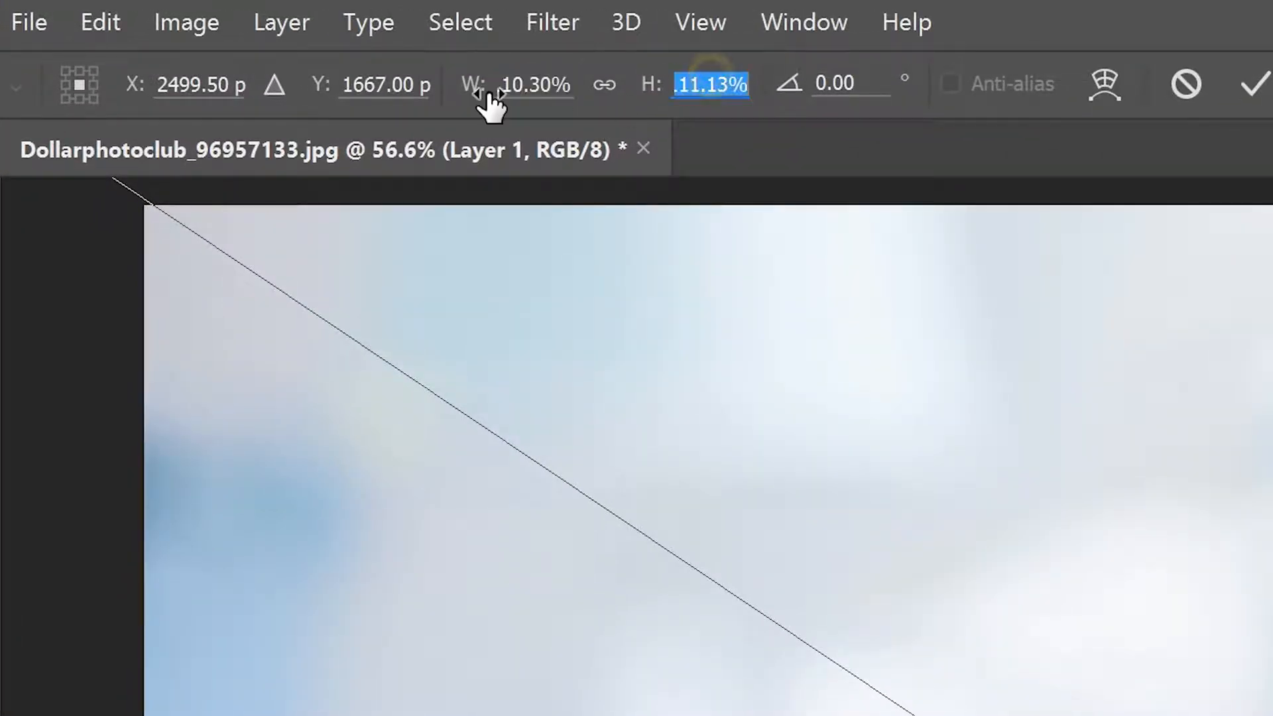
pyautogui.doubleClick(531, 84)
pyautogui.write('100')
pyautogui.press('Tab')
pyautogui.write('100')
pyautogui.press('Return')
pyautogui.press('Return')
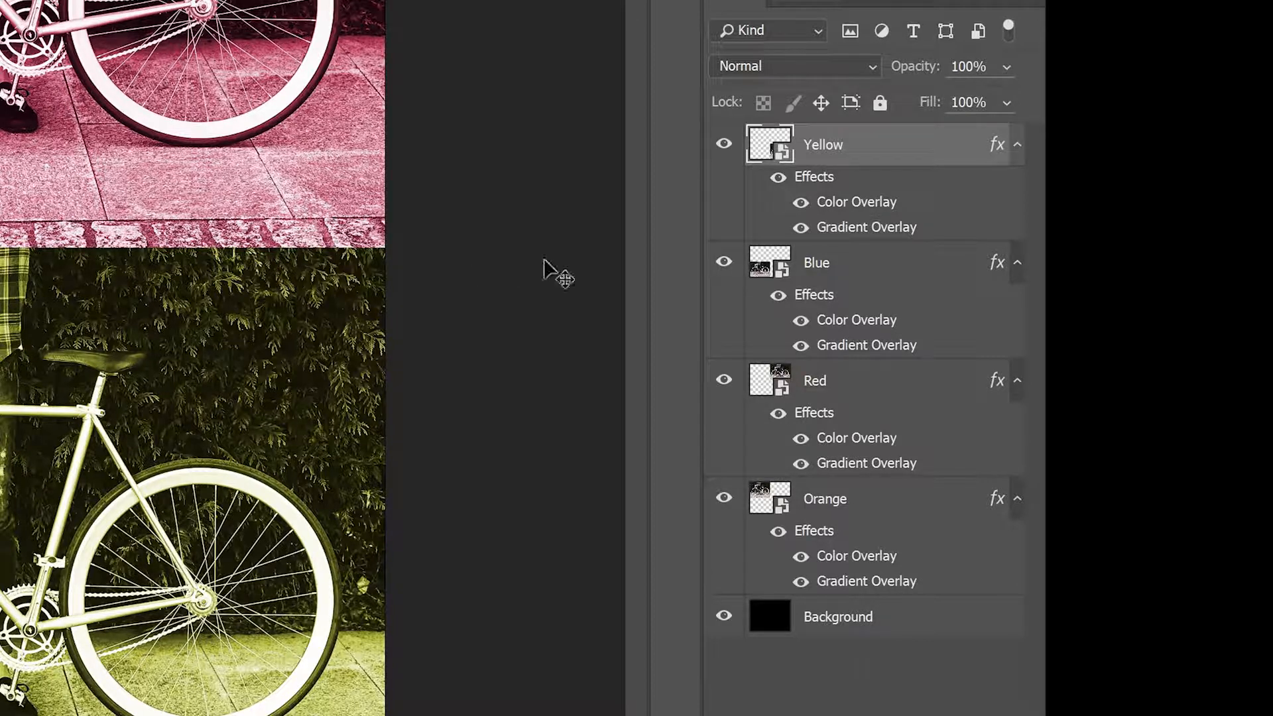
# In the Orange smart object's contents, duplicate the Background layer with Motion Blur as a smart filter, and save the change back to the main document
pyautogui.click(841, 266)
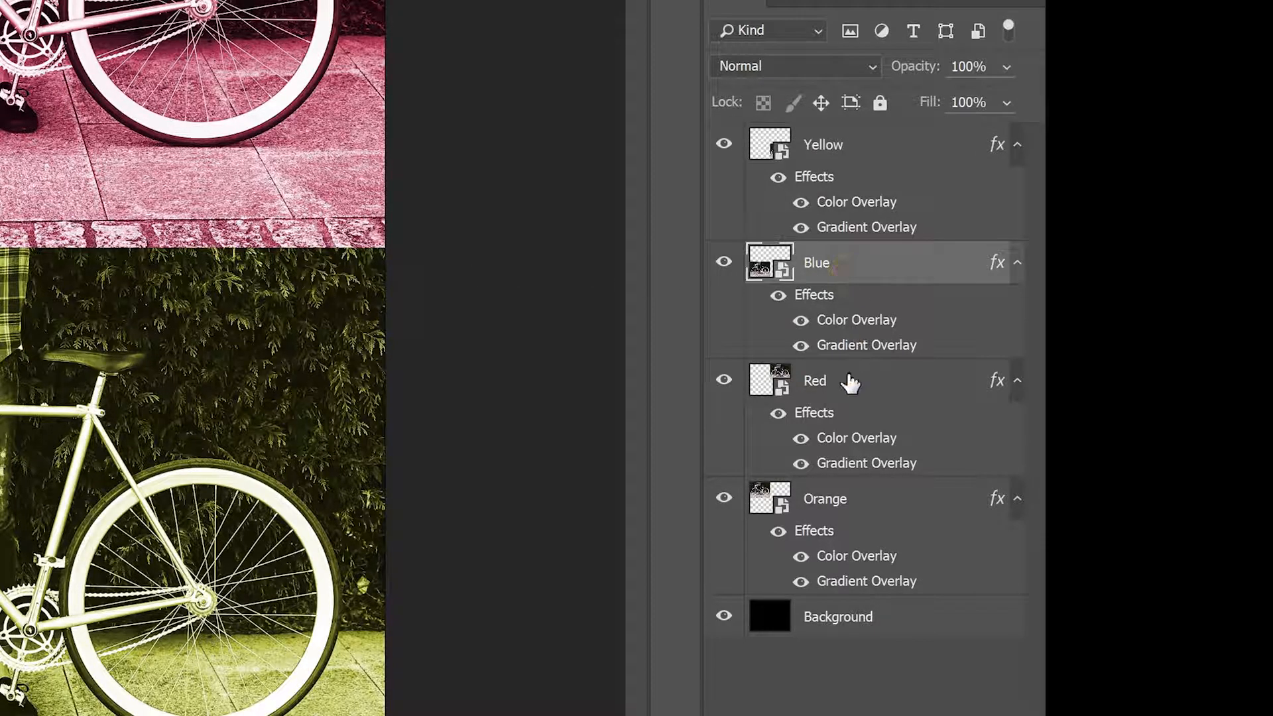
pyautogui.click(848, 378)
pyautogui.click(841, 502)
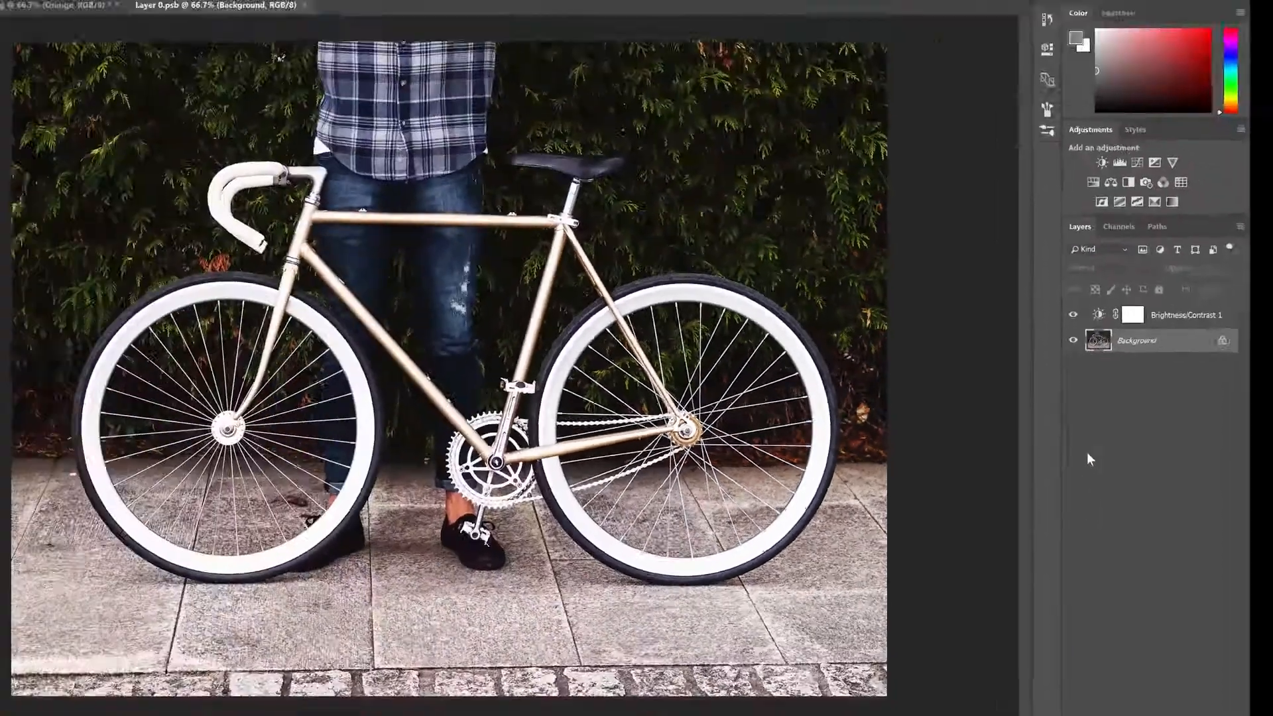
pyautogui.hotkey('ctrl', 'j')
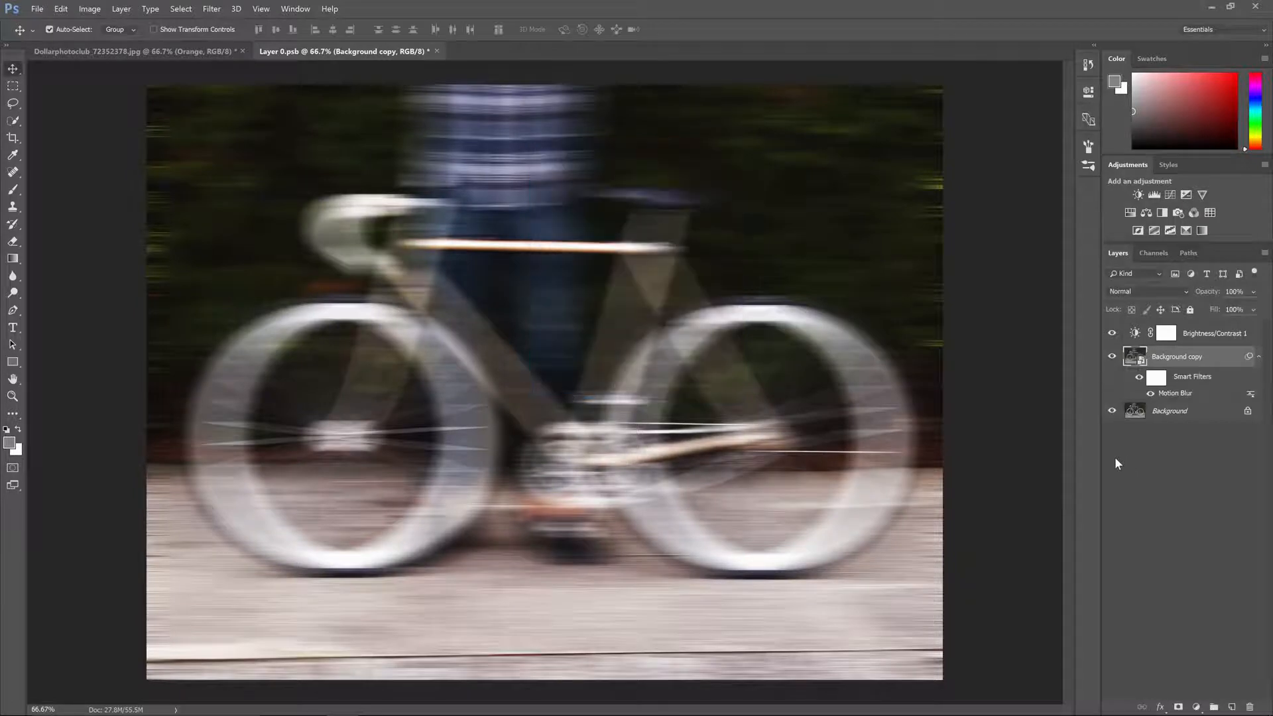
pyautogui.hotkey('ctrl', 'w')
pyautogui.press('Return')
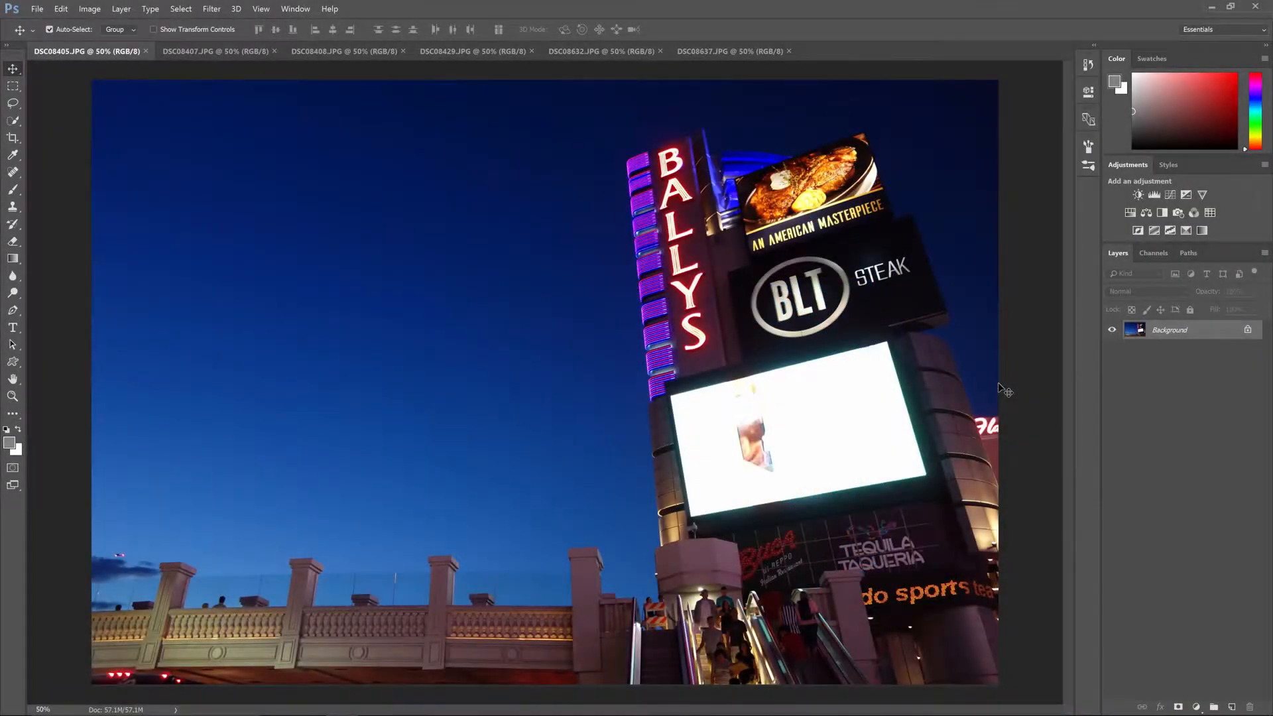
# Look through the six open DSC photos, ending back on DSC08405.JPG
pyautogui.hotkey('ctrl', 'Tab')
pyautogui.hotkey('ctrl', 'Tab')
pyautogui.hotkey('ctrl', 'Tab')
pyautogui.hotkey('ctrl', 'Tab')
pyautogui.hotkey('ctrl', 'Tab')
pyautogui.hotkey('ctrl', 'Tab')
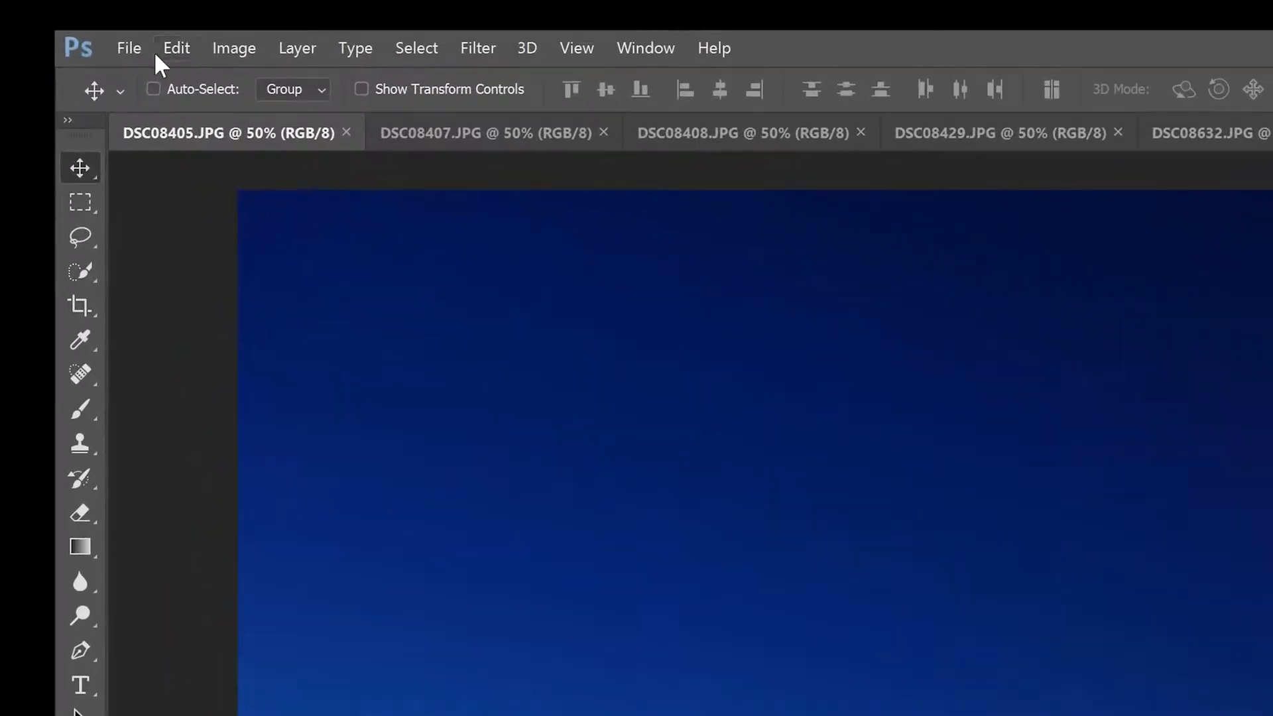
# Place the Watermark PSD as a linked smart object in DSC08405.JPG and move it to the photo's lower-right corner
pyautogui.click(37, 8)
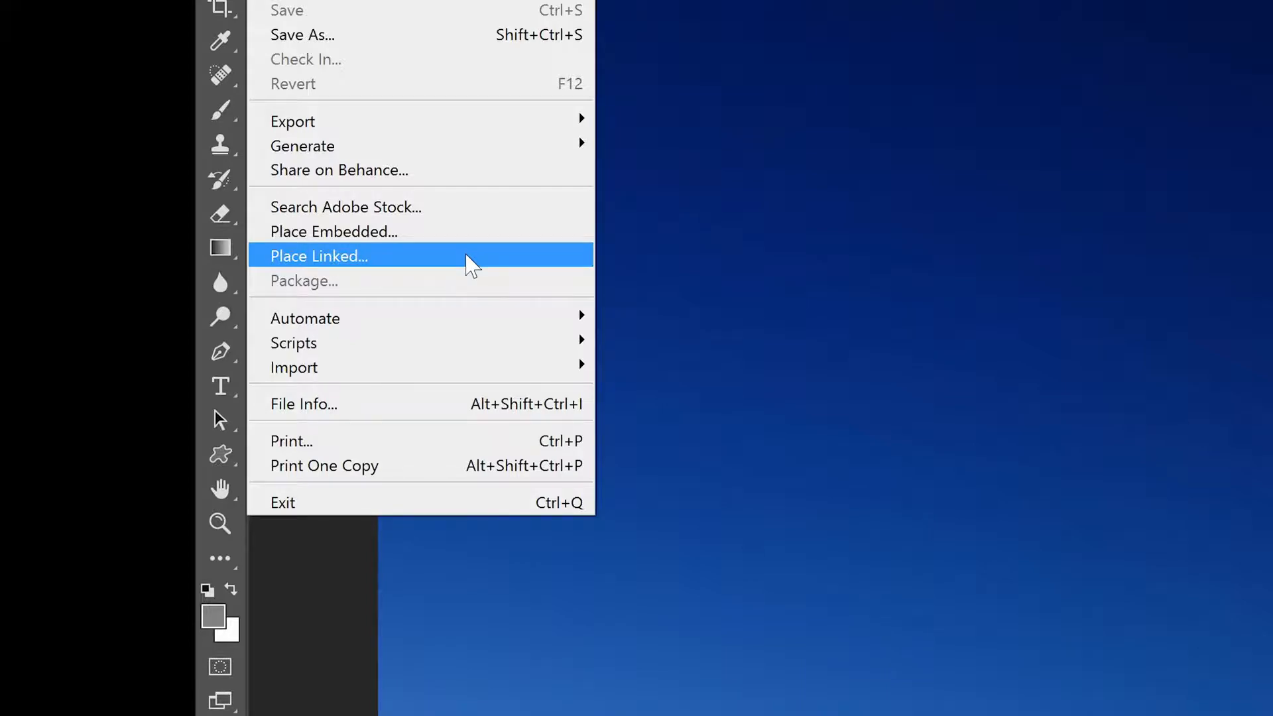
pyautogui.click(467, 257)
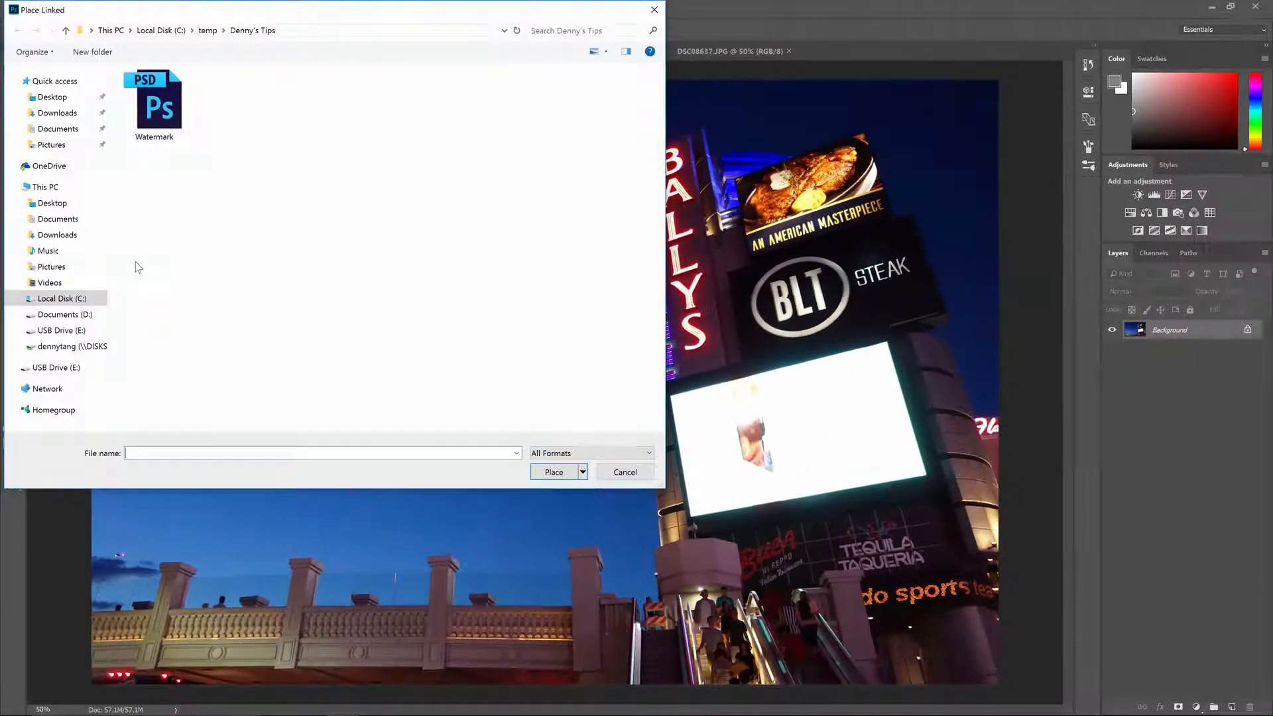
pyautogui.doubleClick(153, 109)
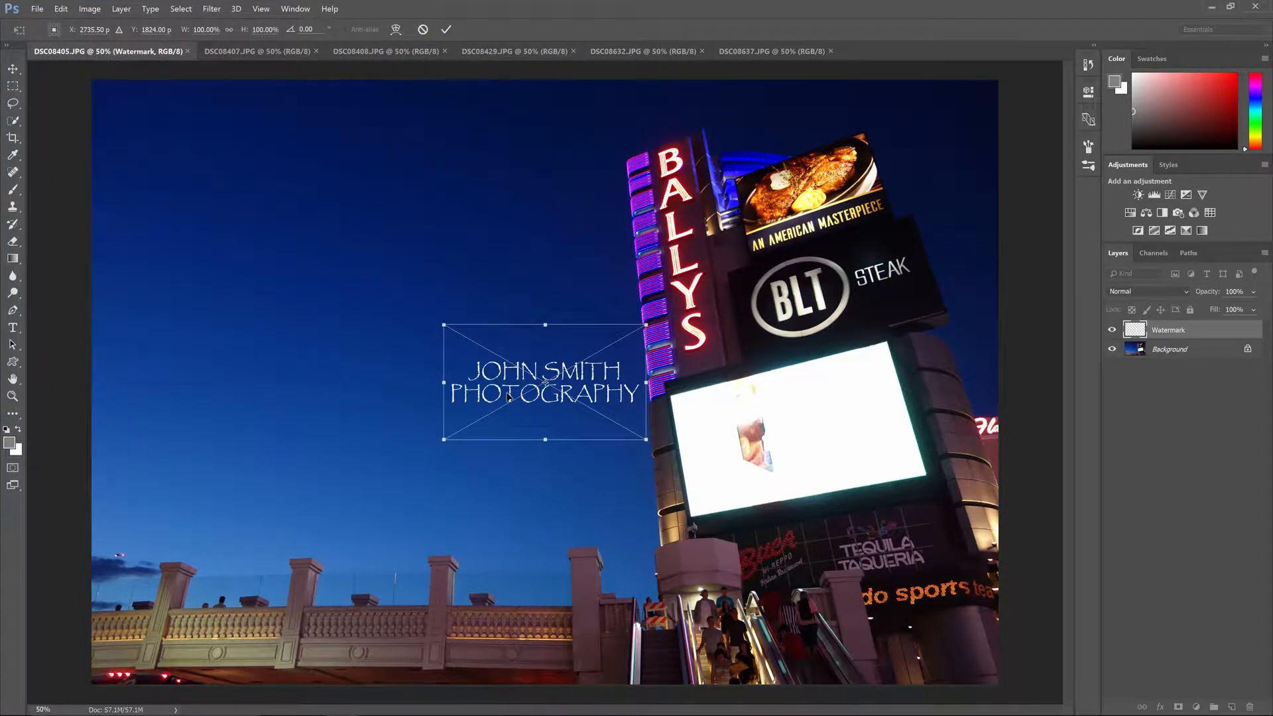
pyautogui.press('Return')
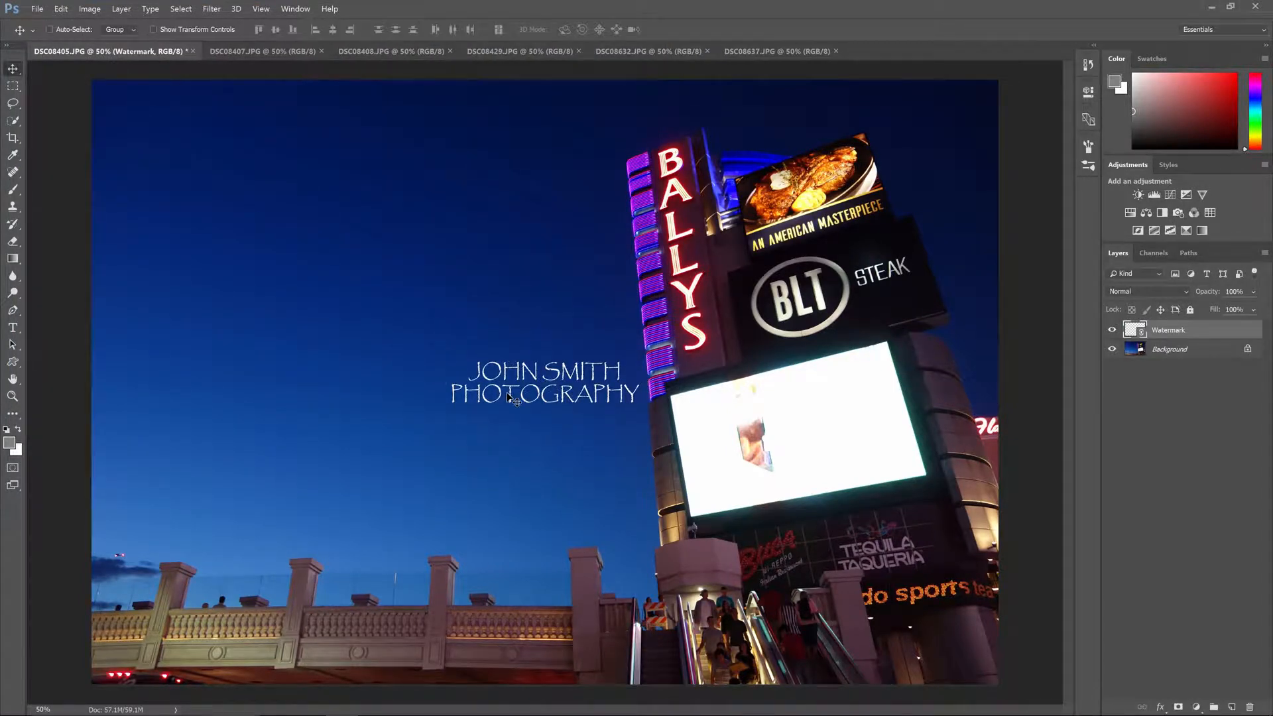
pyautogui.moveTo(532, 387); pyautogui.dragTo(868, 627)
# Float the DSC08405.JPG window and copy its Watermark layer into DSC08637.JPG and DSC08632.JPG
pyautogui.moveTo(156, 50); pyautogui.dragTo(169, 199)
pyautogui.moveTo(1167, 330); pyautogui.dragTo(703, 176)
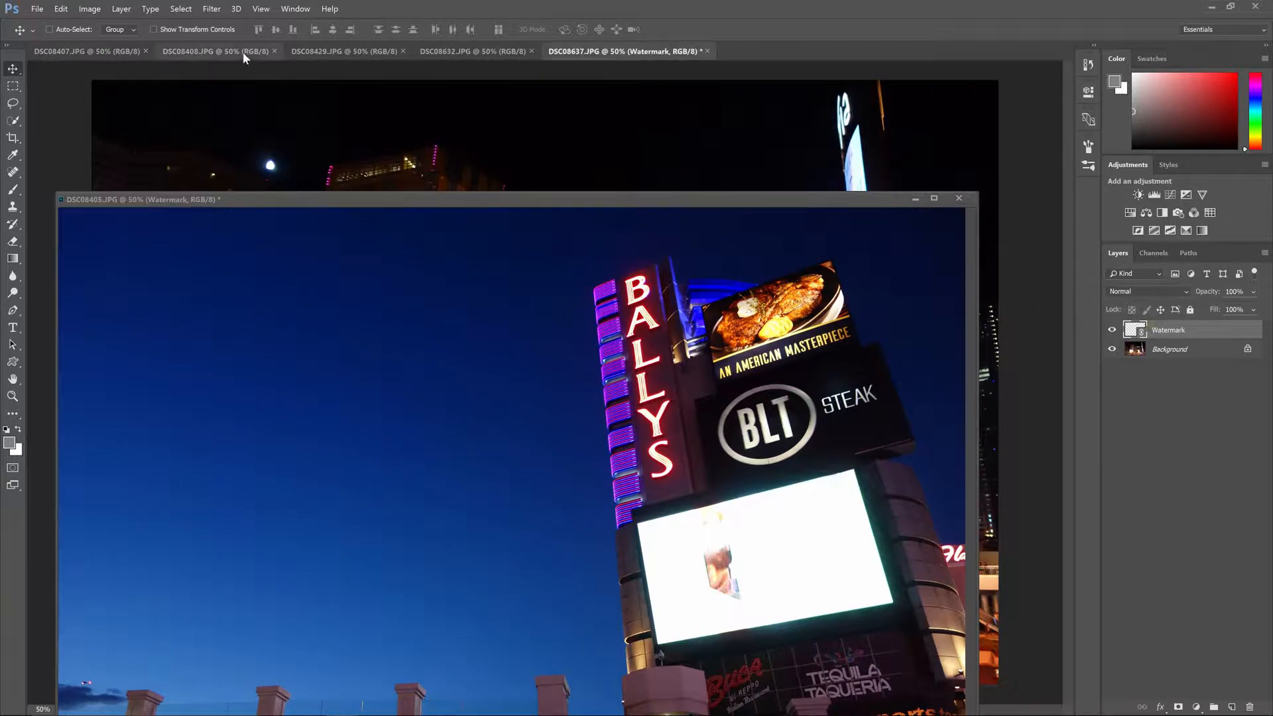
pyautogui.click(469, 51)
pyautogui.click(817, 458)
pyautogui.moveTo(1177, 329); pyautogui.dragTo(703, 141)
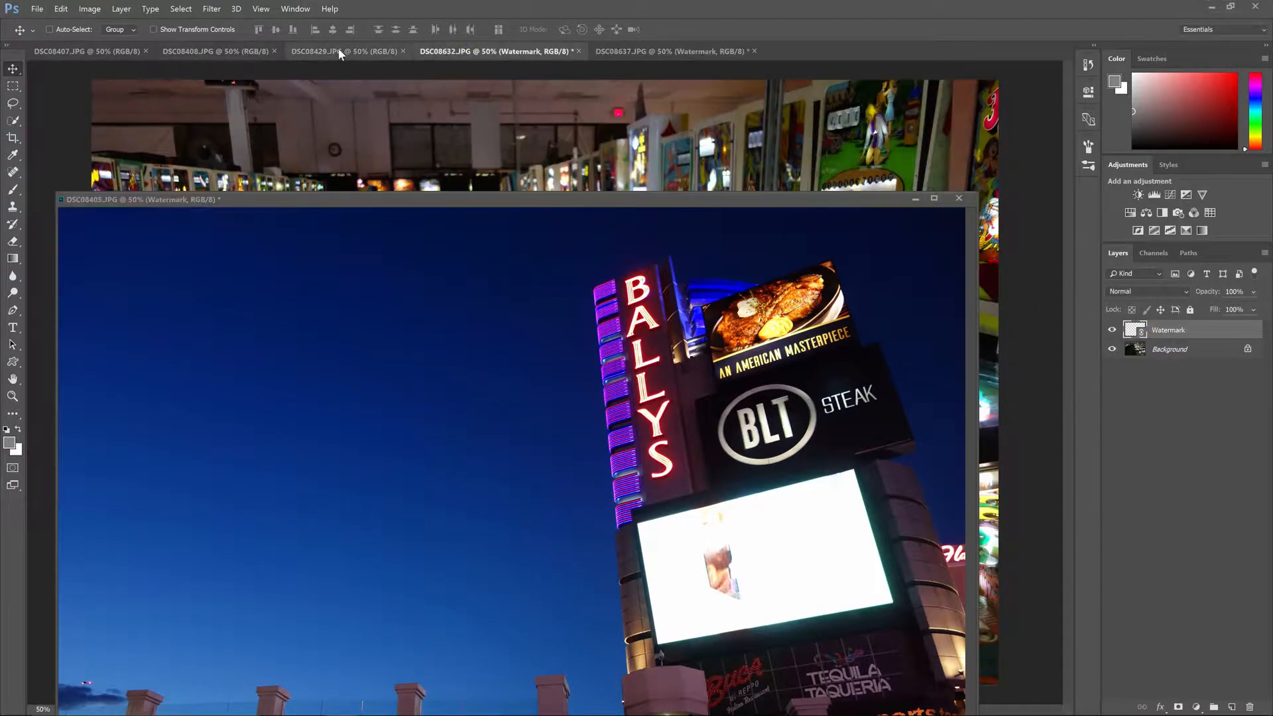
# Copy the Watermark layer from DSC08405.JPG into DSC08429.JPG and DSC08408.JPG
pyautogui.click(341, 51)
pyautogui.click(696, 380)
pyautogui.moveTo(1143, 324); pyautogui.dragTo(657, 133)
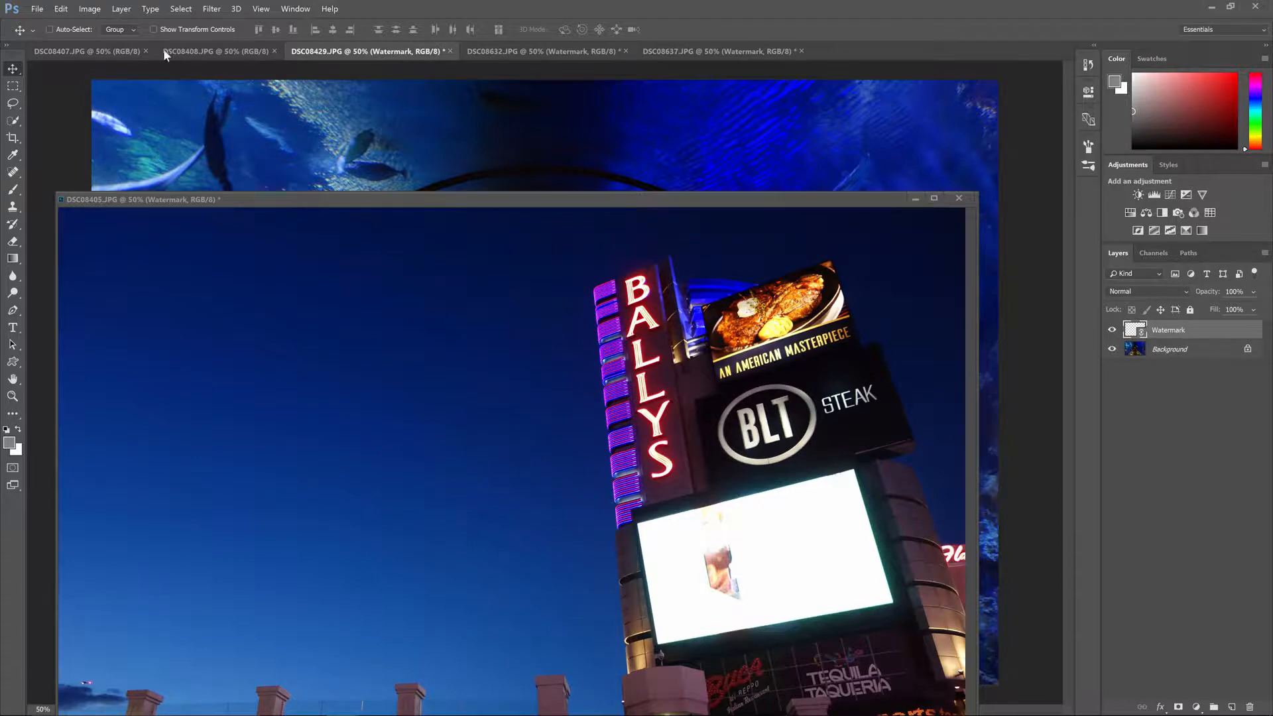
pyautogui.click(199, 51)
pyautogui.click(842, 458)
pyautogui.moveTo(1162, 329); pyautogui.dragTo(691, 125)
# Copy the Watermark layer into DSC08407.JPG and dock the floating DSC08405.JPG window with the other documents
pyautogui.click(122, 51)
pyautogui.click(796, 372)
pyautogui.moveTo(1166, 331); pyautogui.dragTo(729, 126)
pyautogui.moveTo(921, 195); pyautogui.dragTo(516, 50)
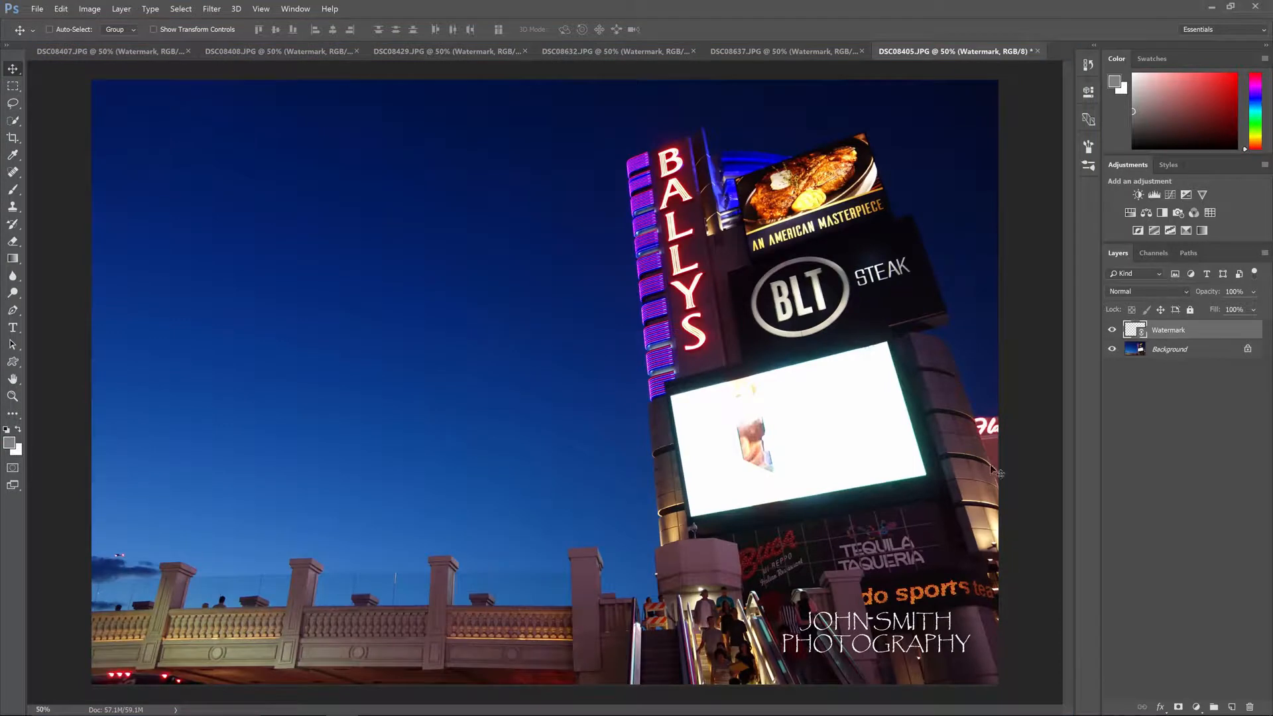
# Open the linked Watermark smart object's contents and change the text's font to Helvetica LT Std Roman
pyautogui.doubleClick(1136, 331)
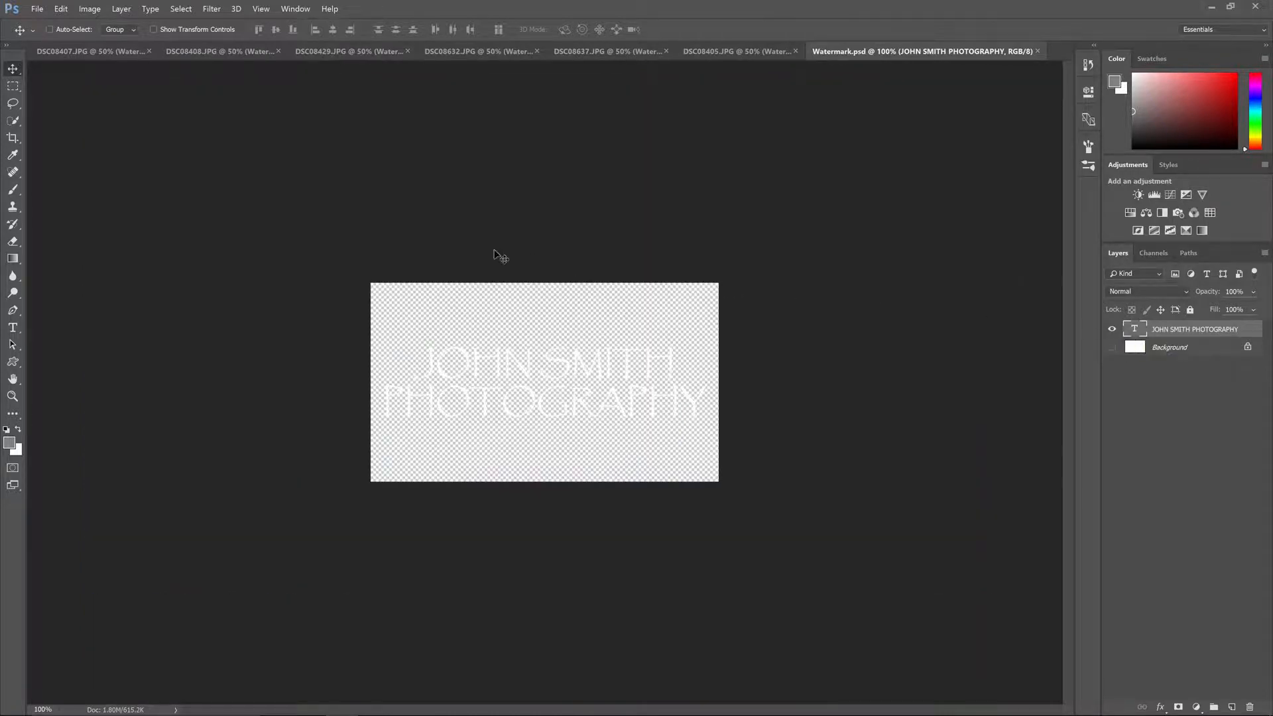
pyautogui.press('t')
pyautogui.click(118, 33)
pyautogui.write('helvetica')
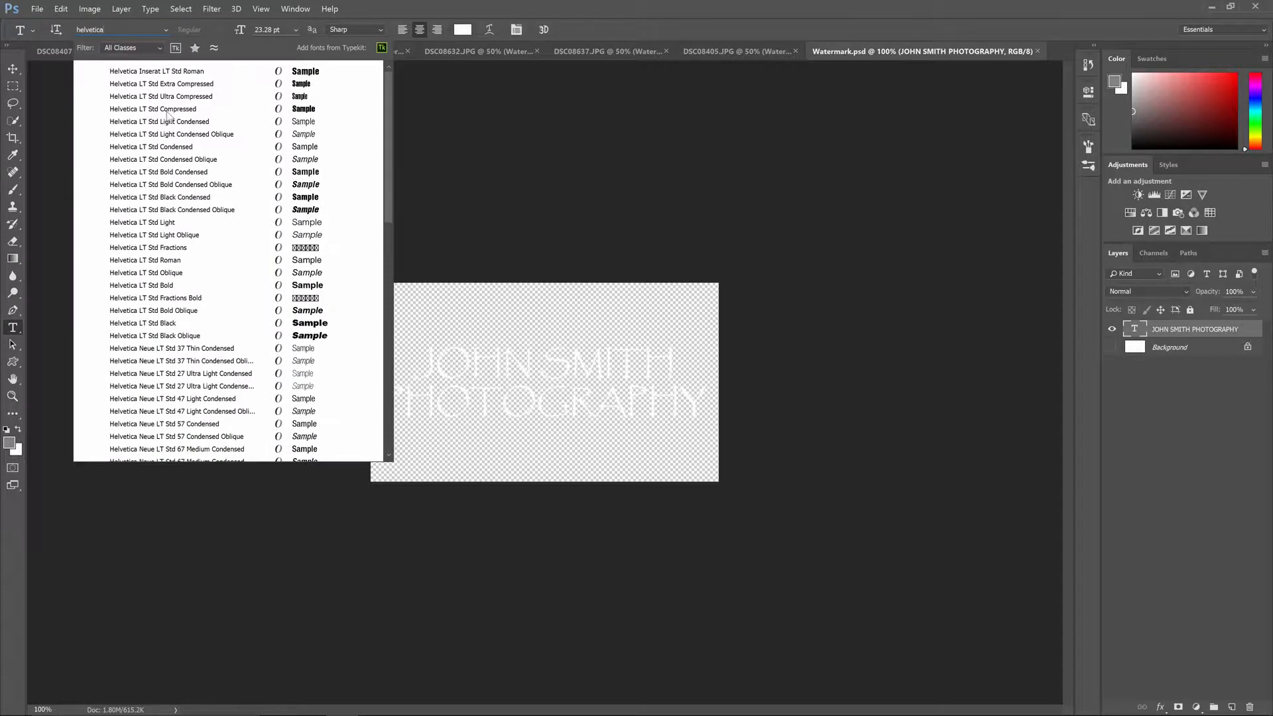
pyautogui.click(196, 262)
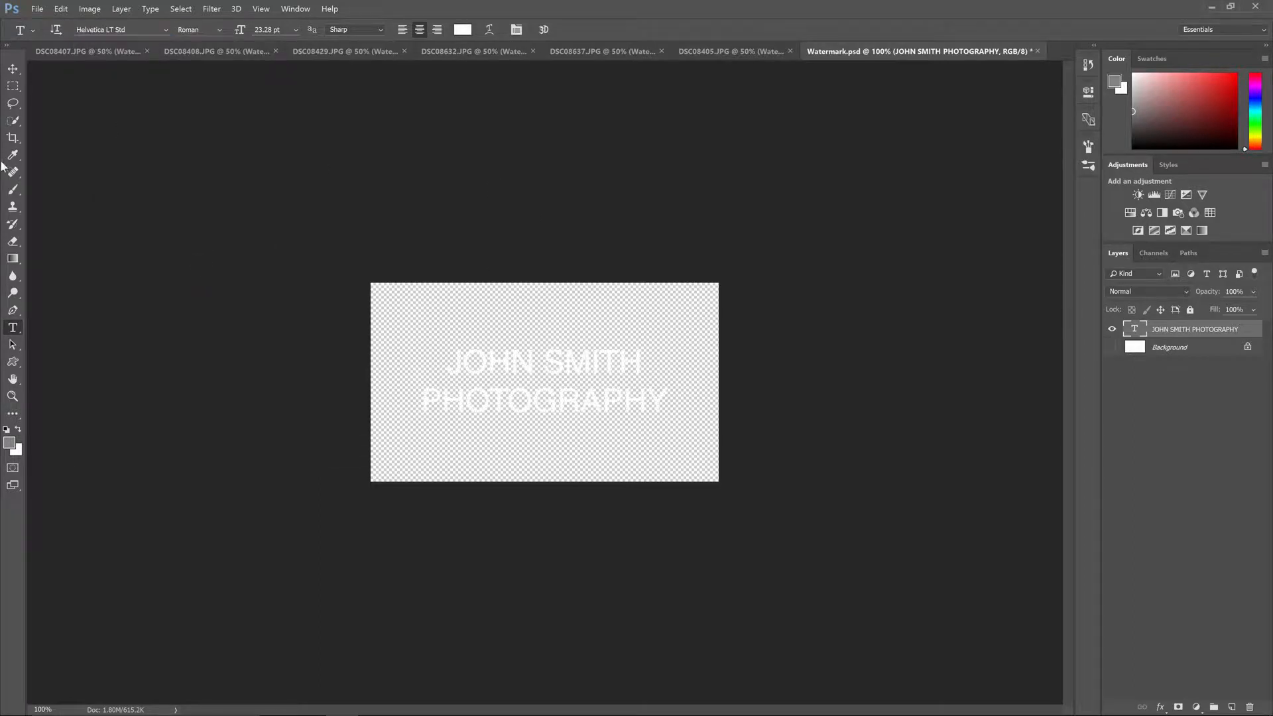
# Draw a rectangle about 940 by 290 px around the watermark text, with no fill and a white stroke
pyautogui.press('u')
pyautogui.hotkey('shift', 'u')
pyautogui.moveTo(391, 334); pyautogui.dragTo(702, 429)
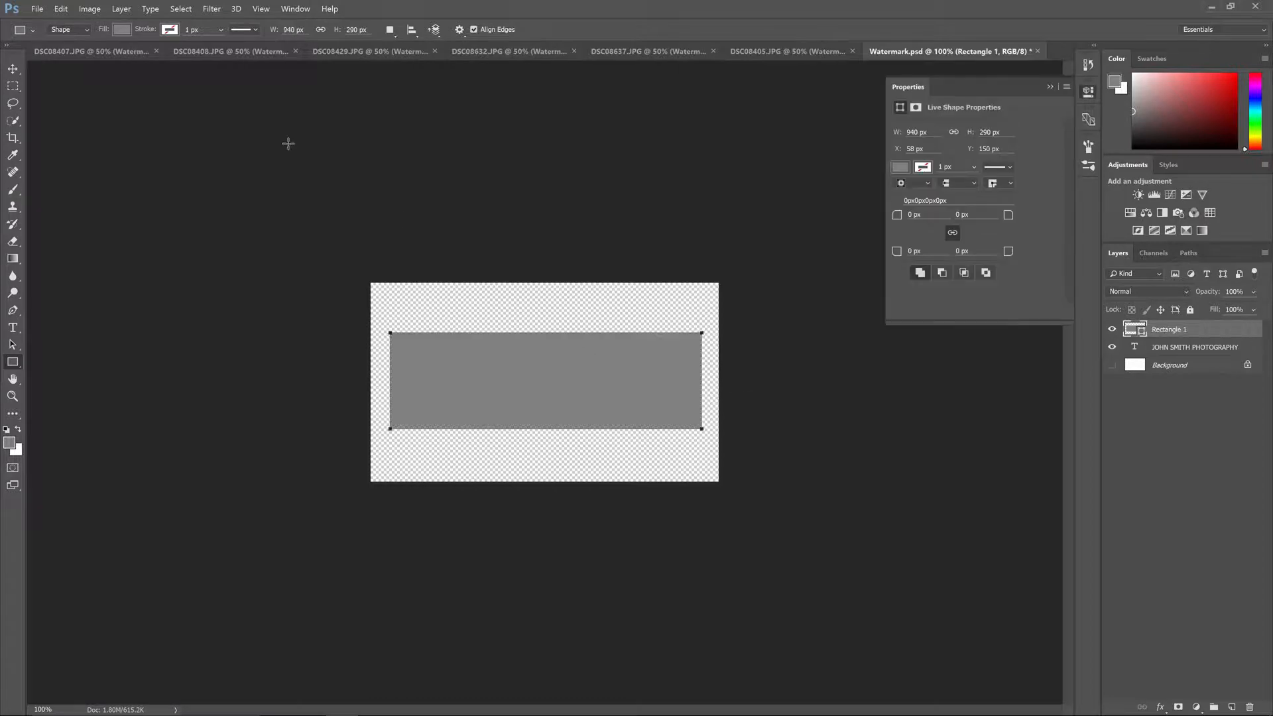
pyautogui.click(124, 30)
pyautogui.click(66, 56)
pyautogui.click(168, 30)
pyautogui.click(161, 100)
# Set the rectangle's stroke width to 15 px
pyautogui.press('v')
pyautogui.press('a')
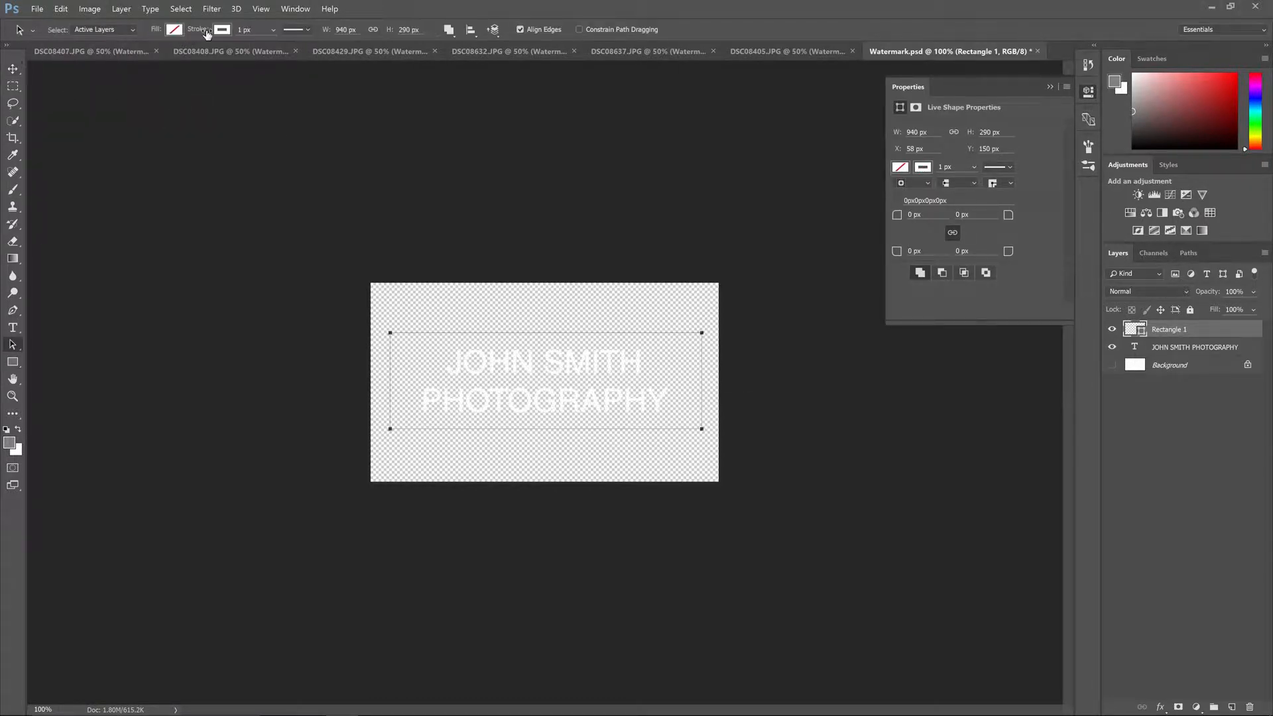
pyautogui.moveTo(256, 30); pyautogui.dragTo(214, 32)
pyautogui.write('20')
pyautogui.press('Return')
pyautogui.write('15')
pyautogui.press('Return')
# Center the rectangle layer horizontally and vertically on the whole canvas
pyautogui.hotkey('ctrl', 'a')
pyautogui.hotkey('alt', 'l')
pyautogui.press('i')
pyautogui.press('h')
pyautogui.hotkey('alt', 'l')
pyautogui.press('i')
pyautogui.press('v')
# Save and close Watermark.psd to update the linked watermark, and hide the smart object's properties
pyautogui.click(1205, 351)
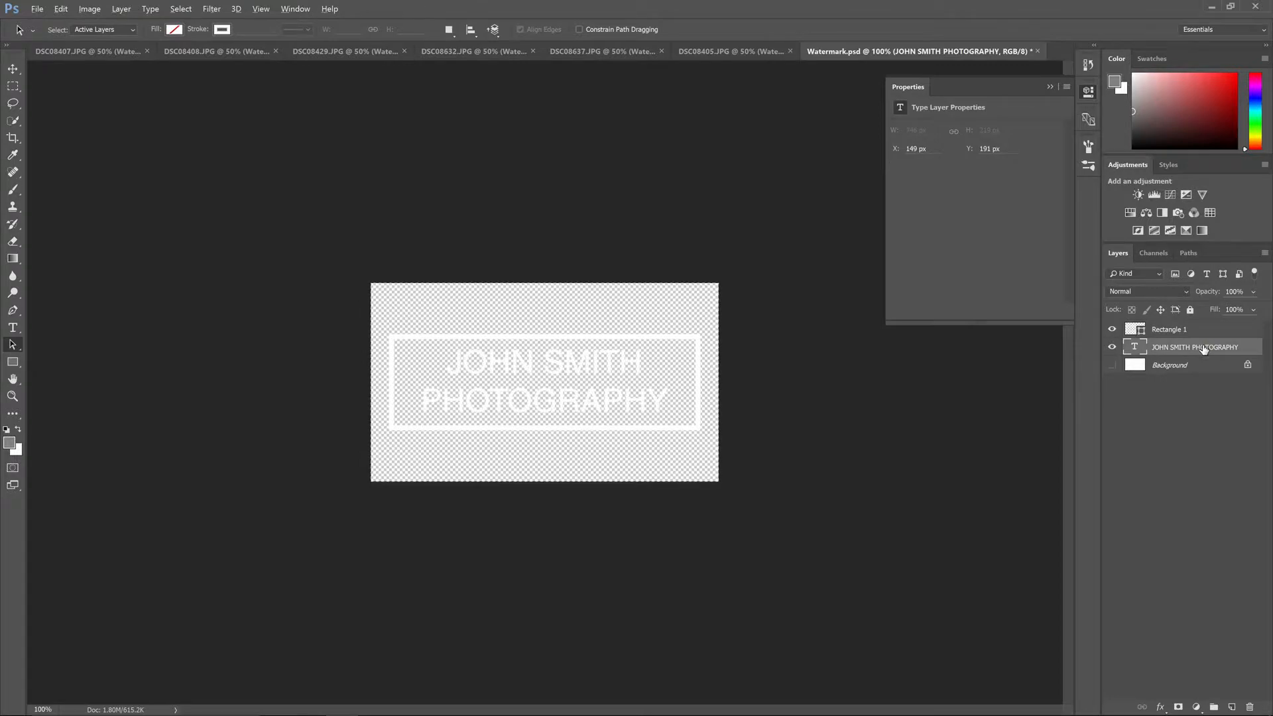
pyautogui.hotkey('ctrl', 'w')
pyautogui.press('Return')
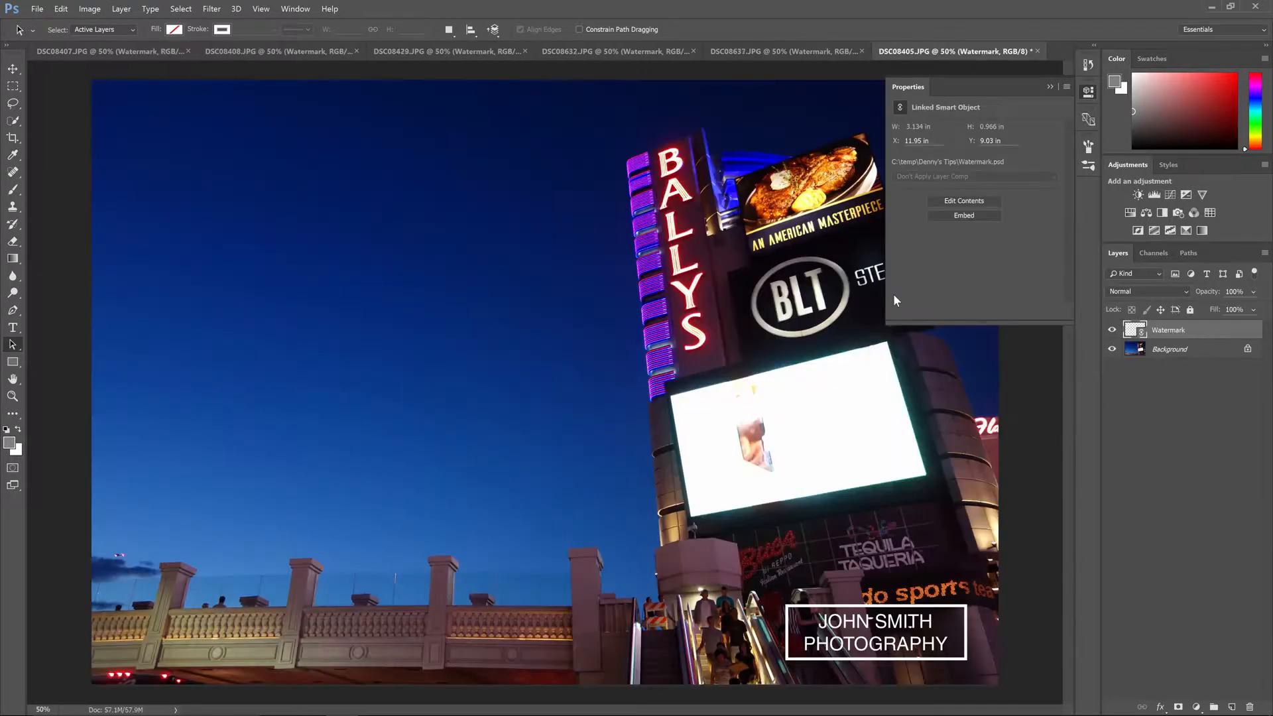
pyautogui.click(1088, 92)
# Check the updated watermark in each of the open photos, ending back on DSC08405.JPG
pyautogui.hotkey('ctrl', 'Tab')
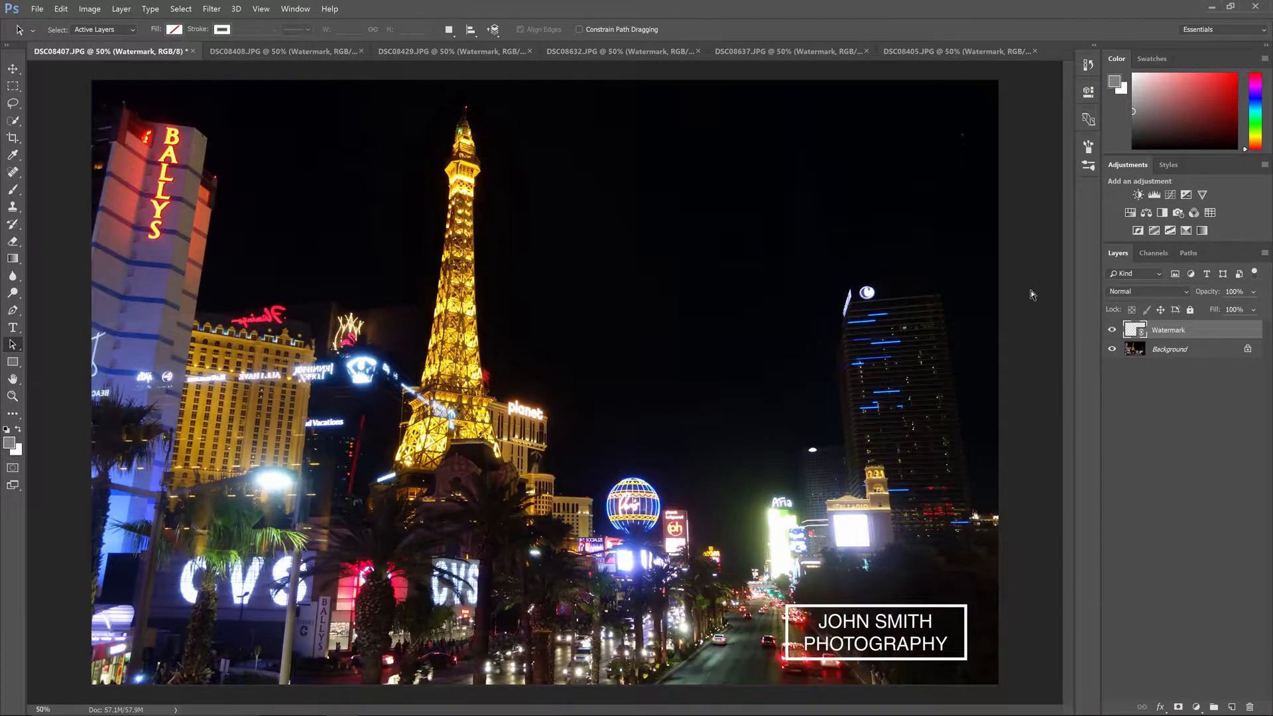
pyautogui.hotkey('ctrl', 'Tab')
pyautogui.hotkey('ctrl', 'Tab')
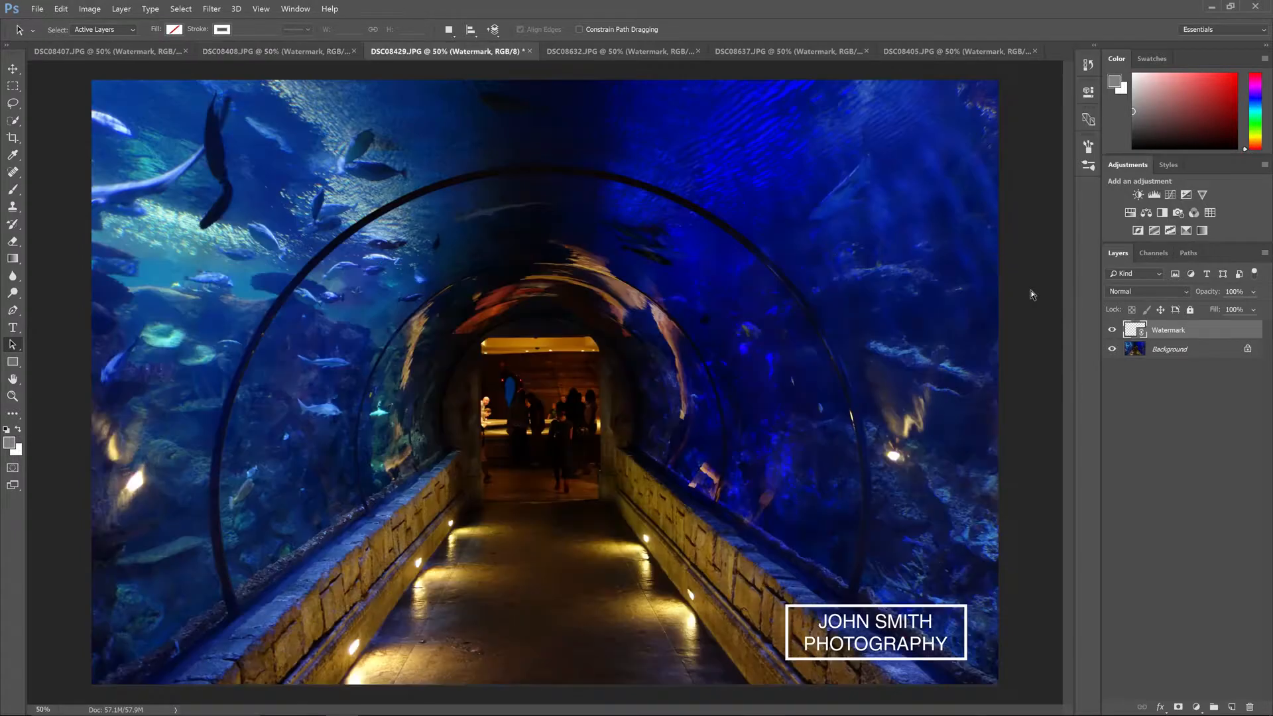
pyautogui.hotkey('ctrl', 'Tab')
pyautogui.hotkey('ctrl', 'Tab')
pyautogui.hotkey('ctrl', 'Tab')
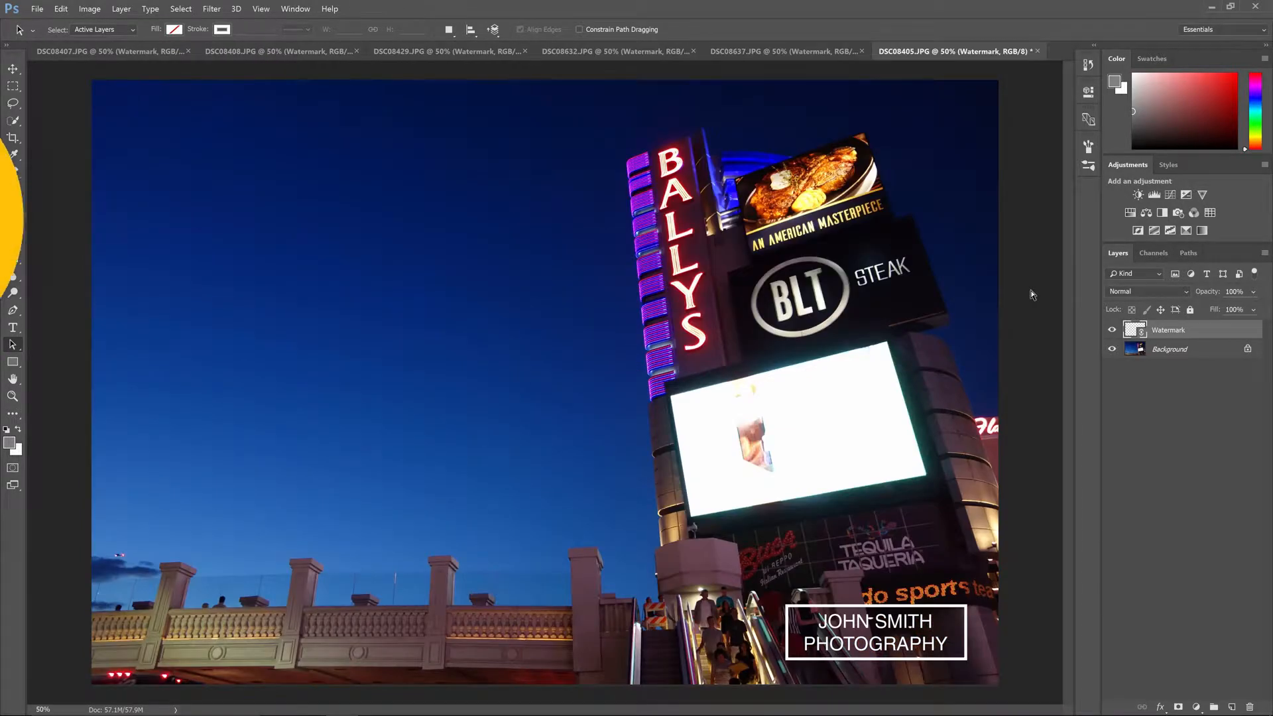